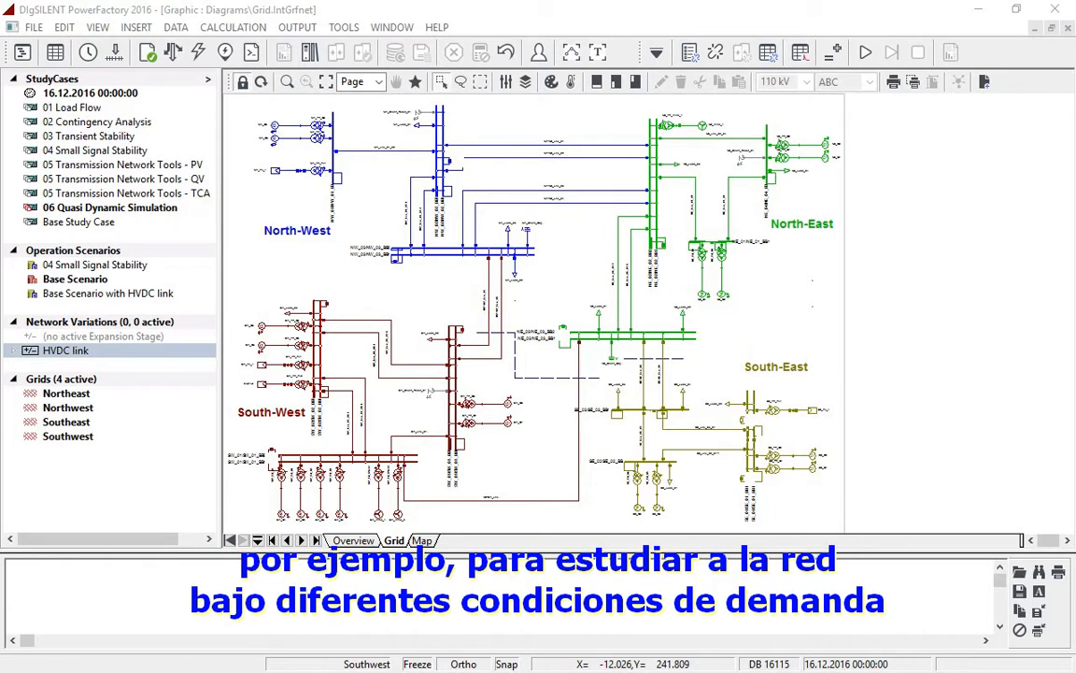
- Browse the database to the Loads folder under Characteristics in the Transmission Example project's Operational Library
left_click(26, 52)
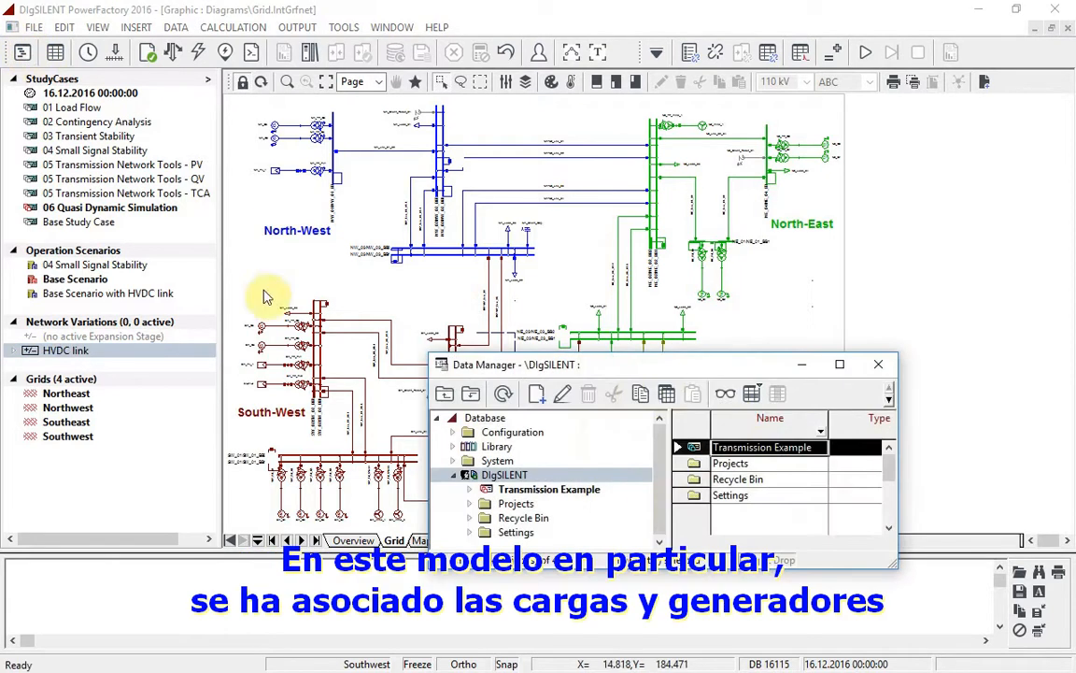
left_click(470, 491)
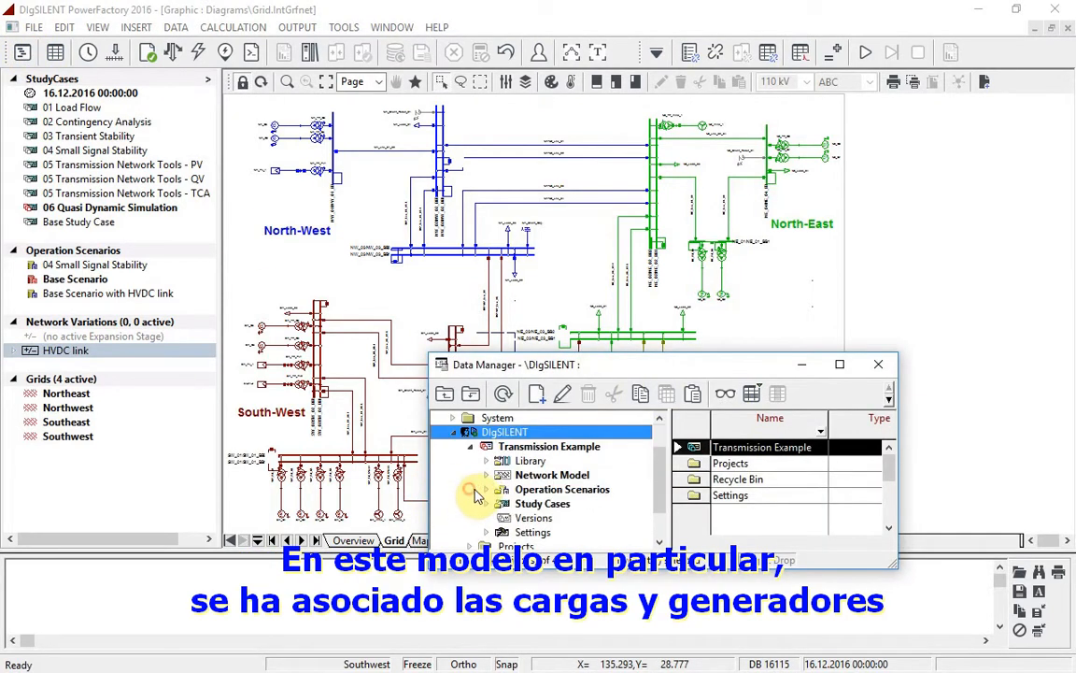
left_click(486, 462)
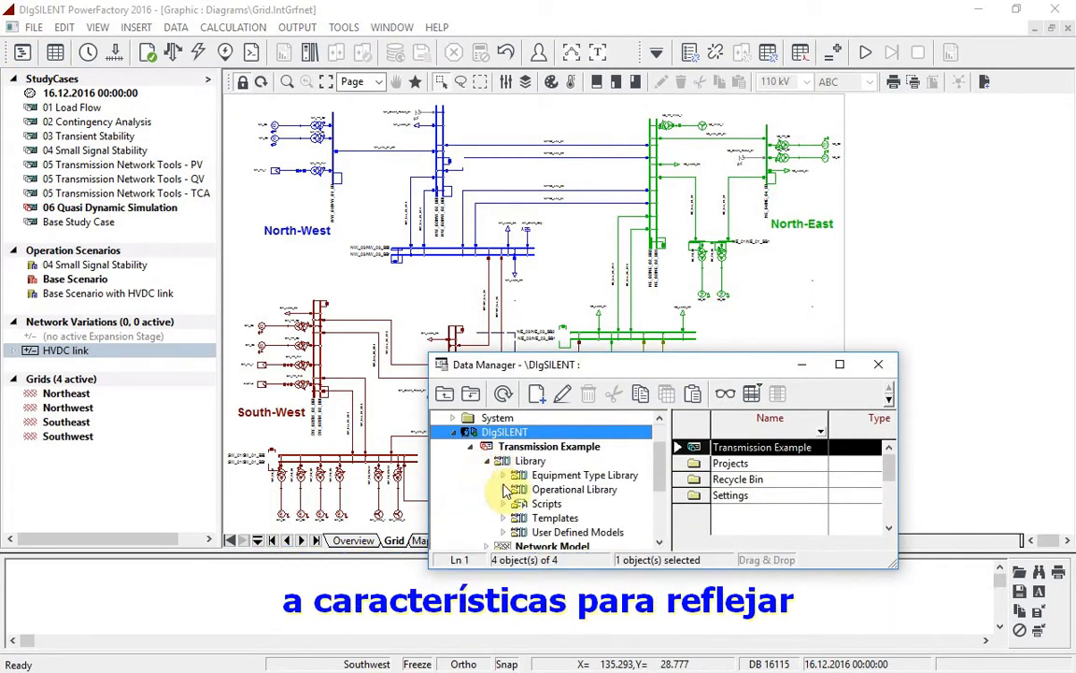
left_click(502, 488)
left_click(521, 448)
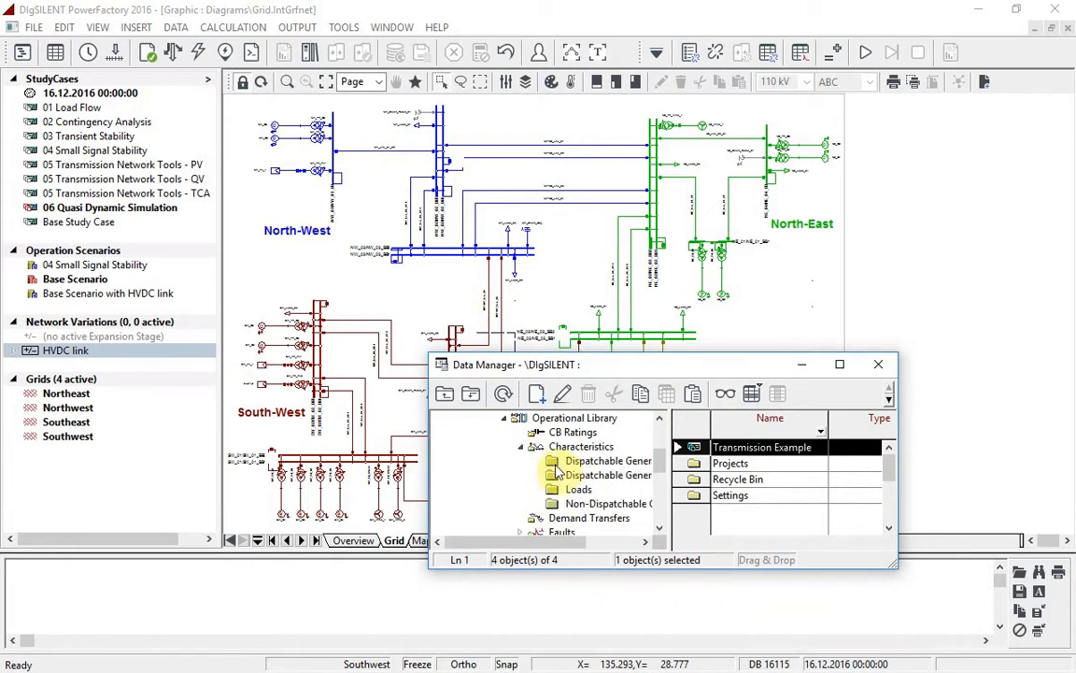
left_click(586, 493)
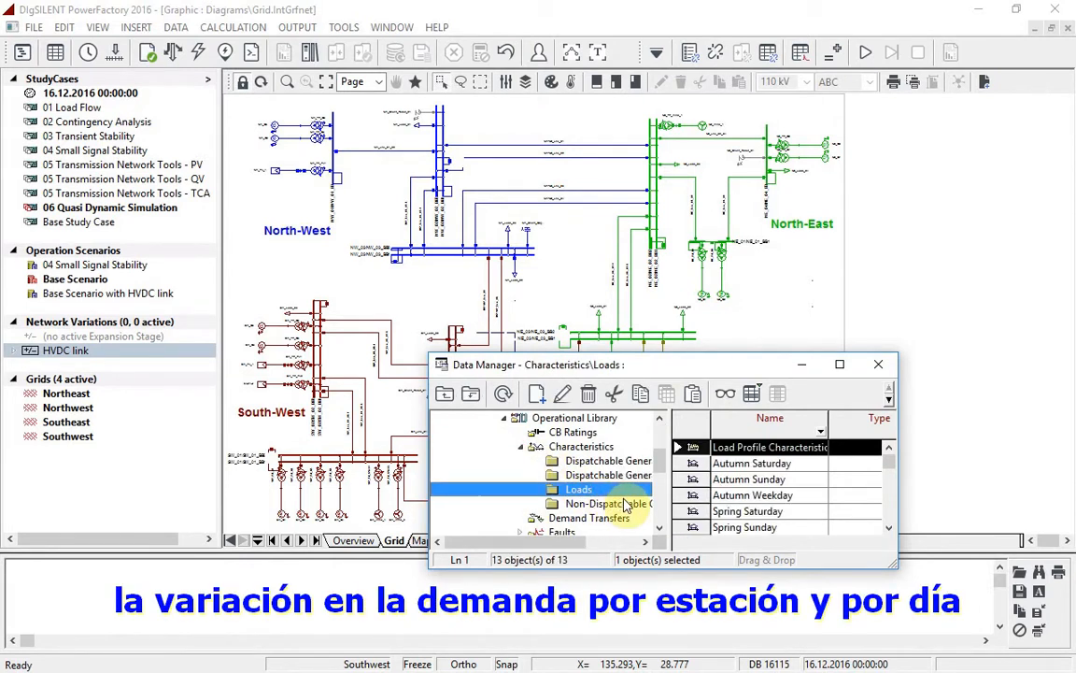
- Examine the Winter Weekday load characteristic's values and diagram, leaving it unmodified and closing the Data Manager
left_click(889, 518)
left_click(890, 520)
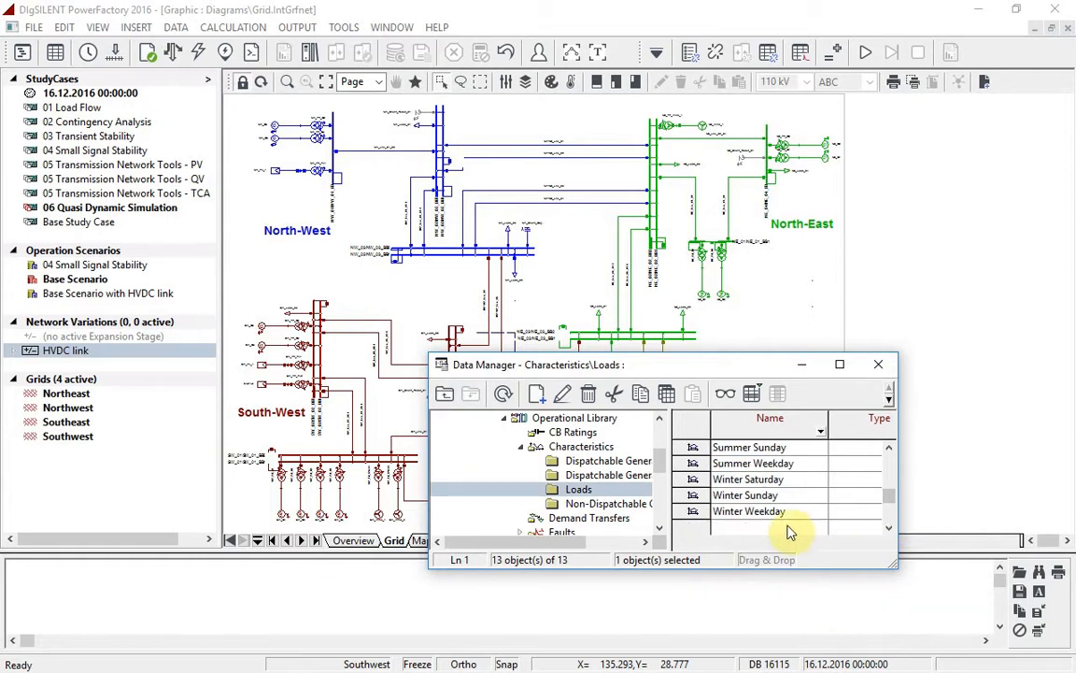
double_click(697, 513)
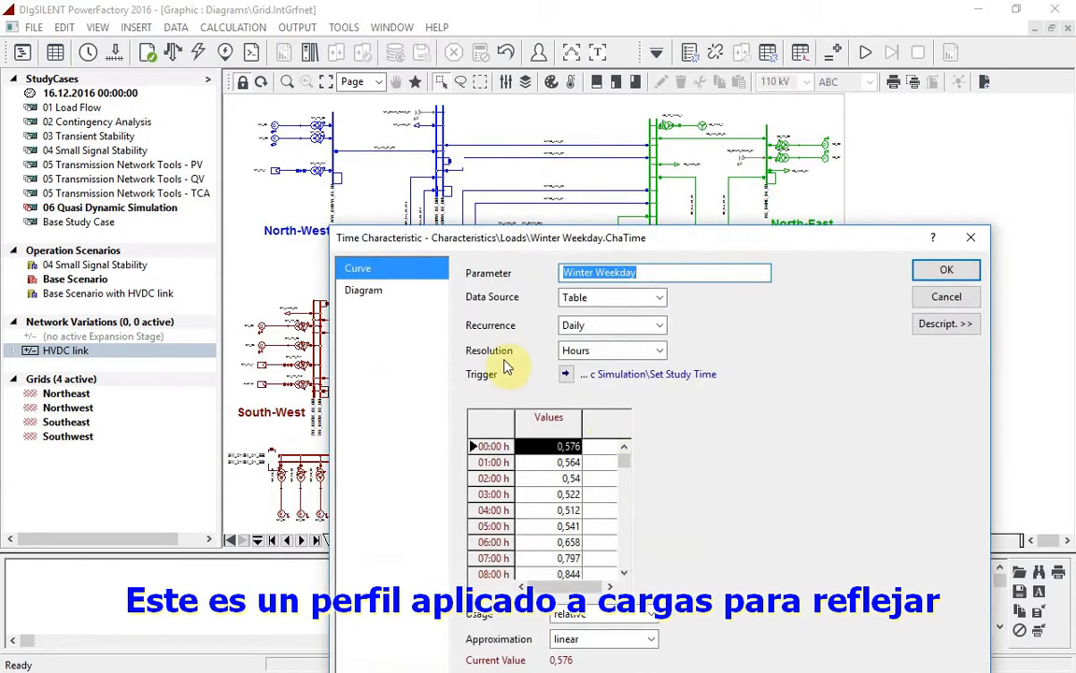
left_click(364, 290)
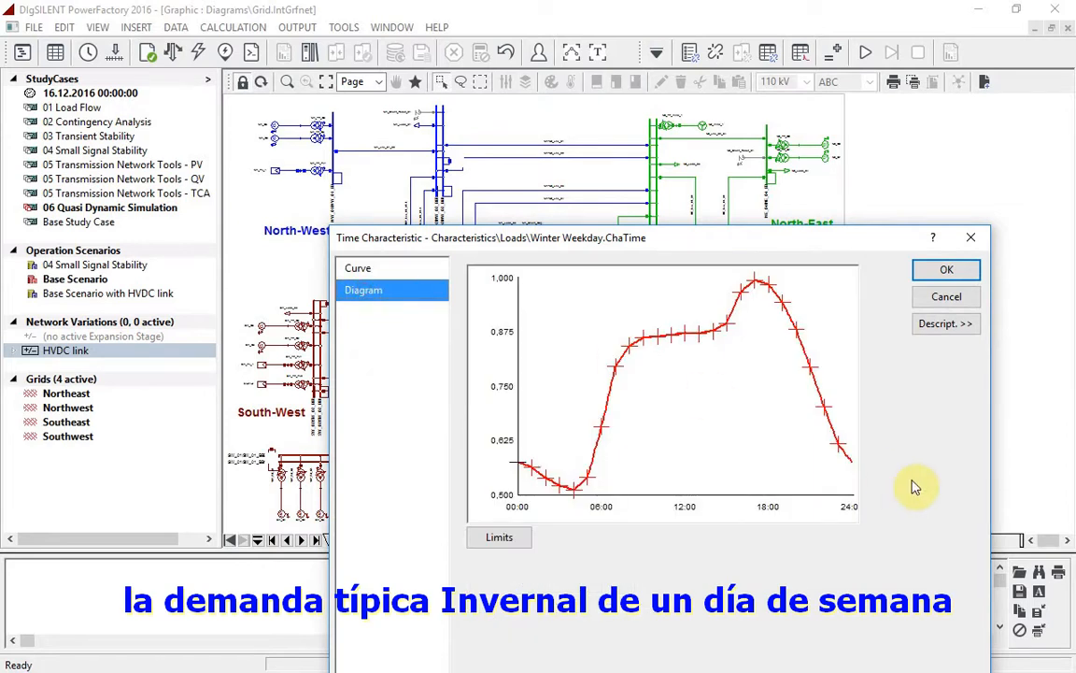
left_click(972, 301)
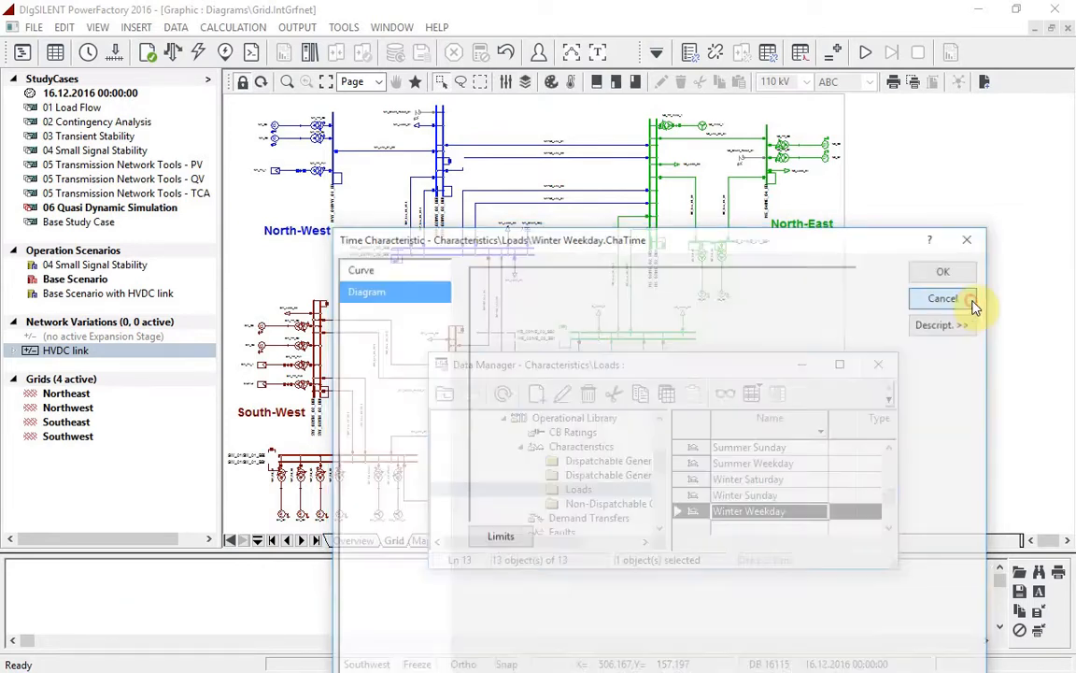
left_click(882, 363)
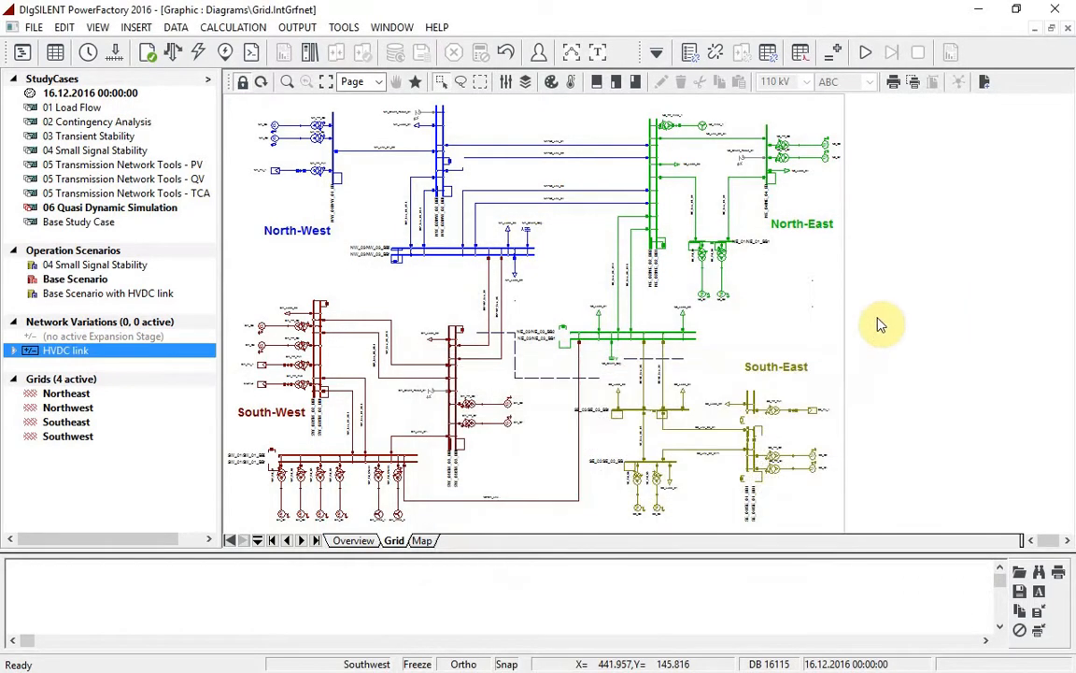
- Switch to the Quasi-Dynamic Simulation toolset and review the variables recorded for Terminals in the AC, balanced results
left_click(657, 54)
left_click(689, 96)
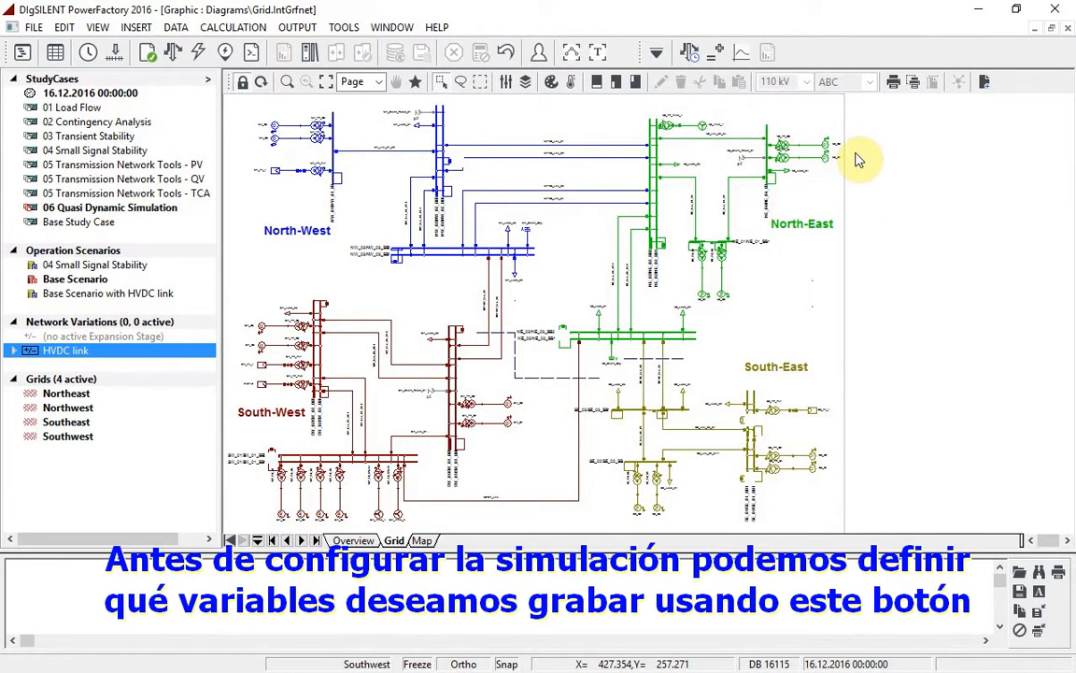
left_click(719, 56)
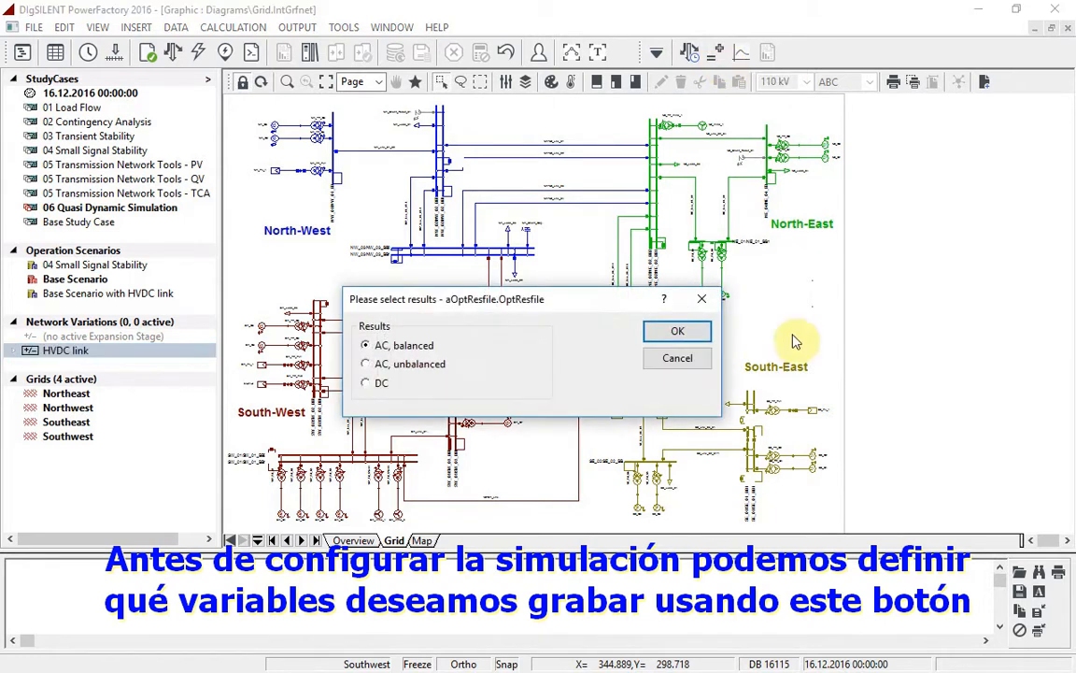
left_click(698, 331)
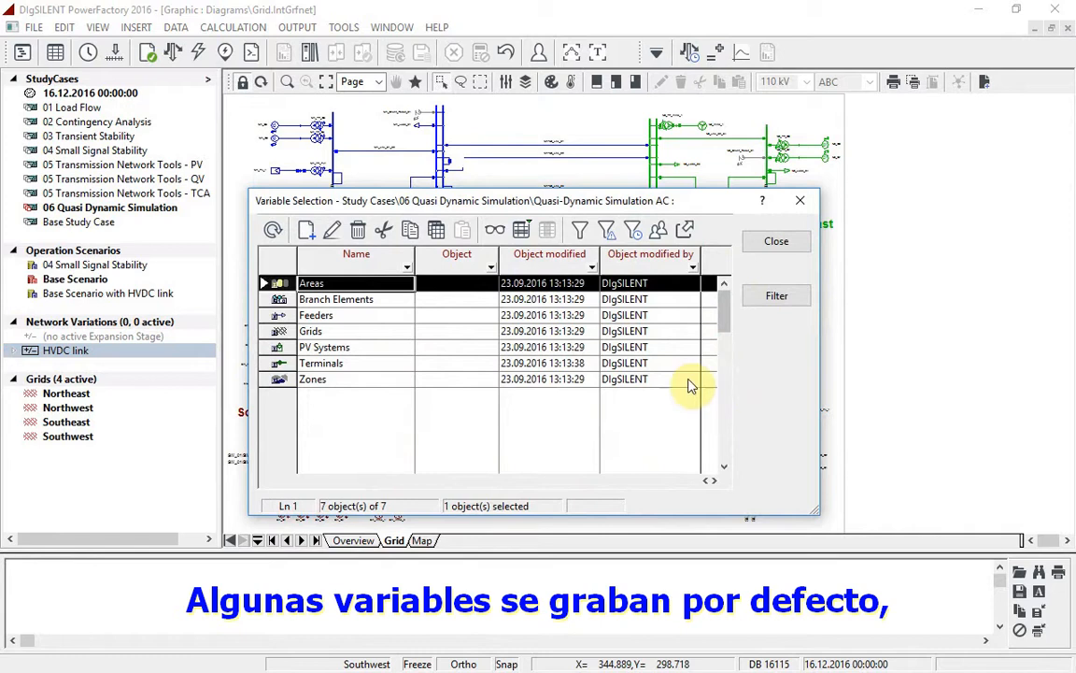
double_click(281, 364)
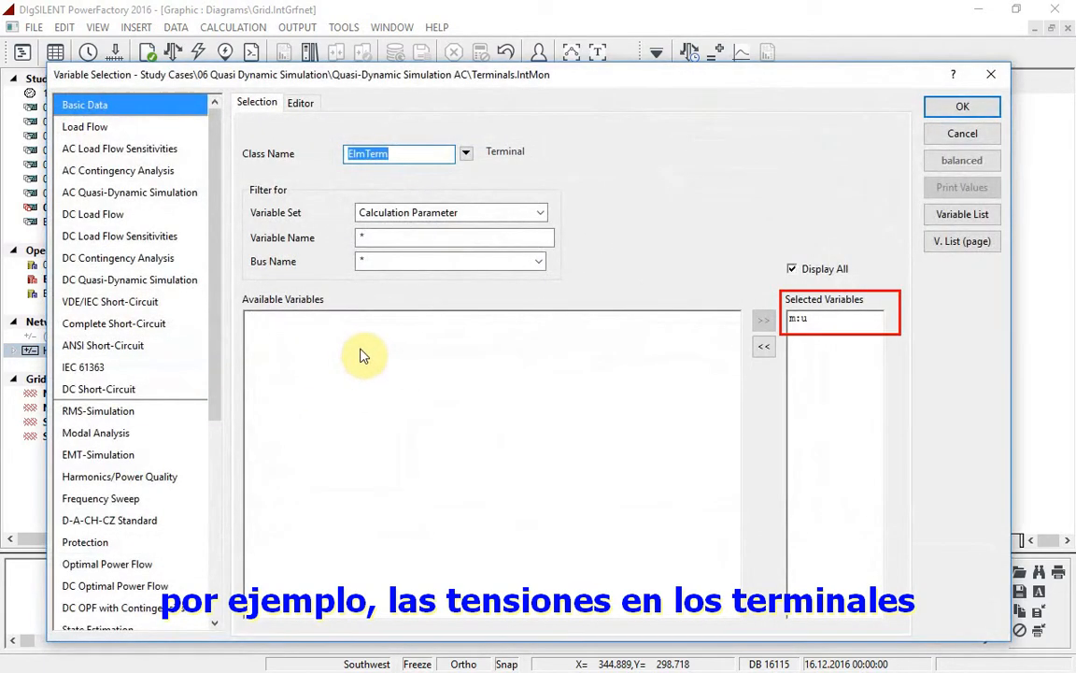
left_click(938, 109)
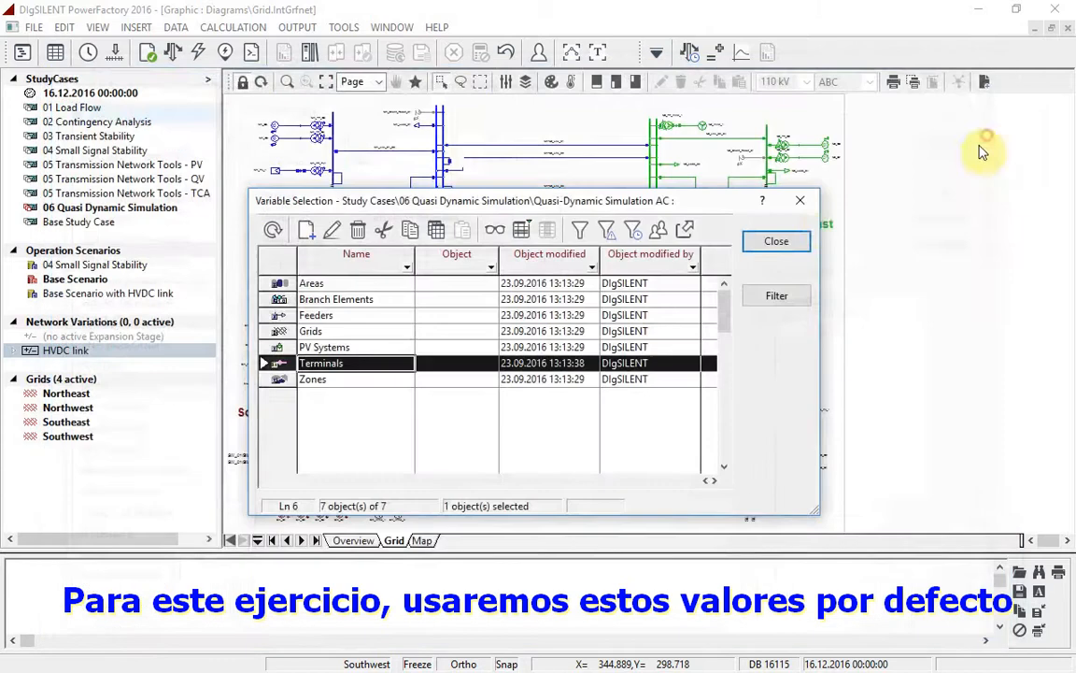
left_click(803, 242)
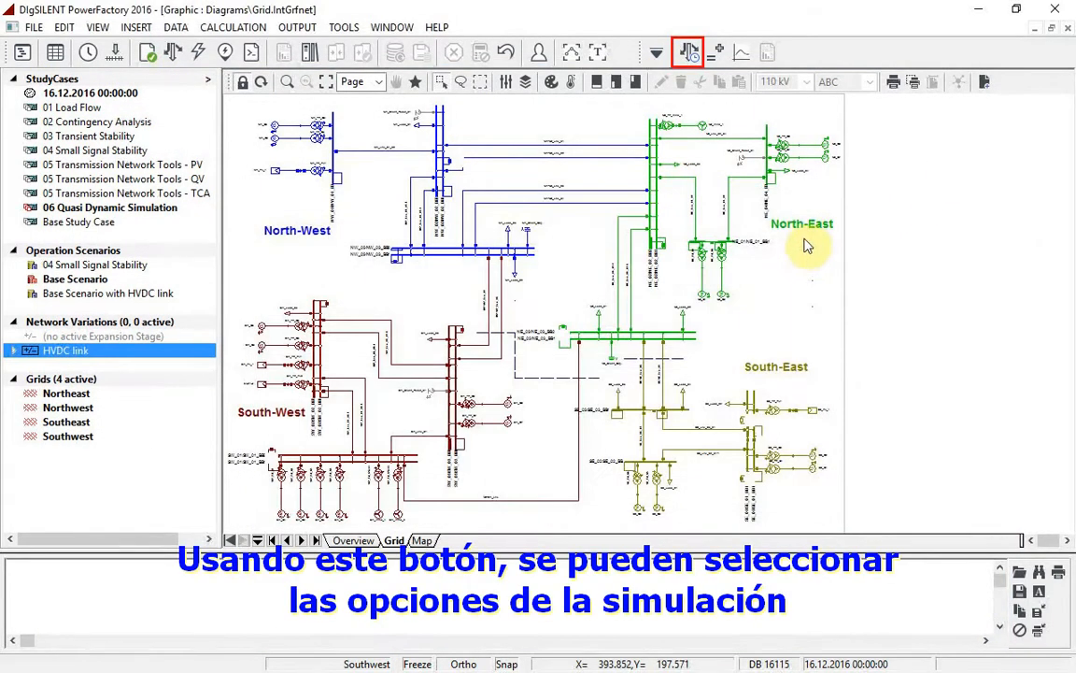
- Run the quasi-dynamic simulation with balanced AC load flow for the complete day 16.12.2016 in 1-hour steps
left_click(693, 54)
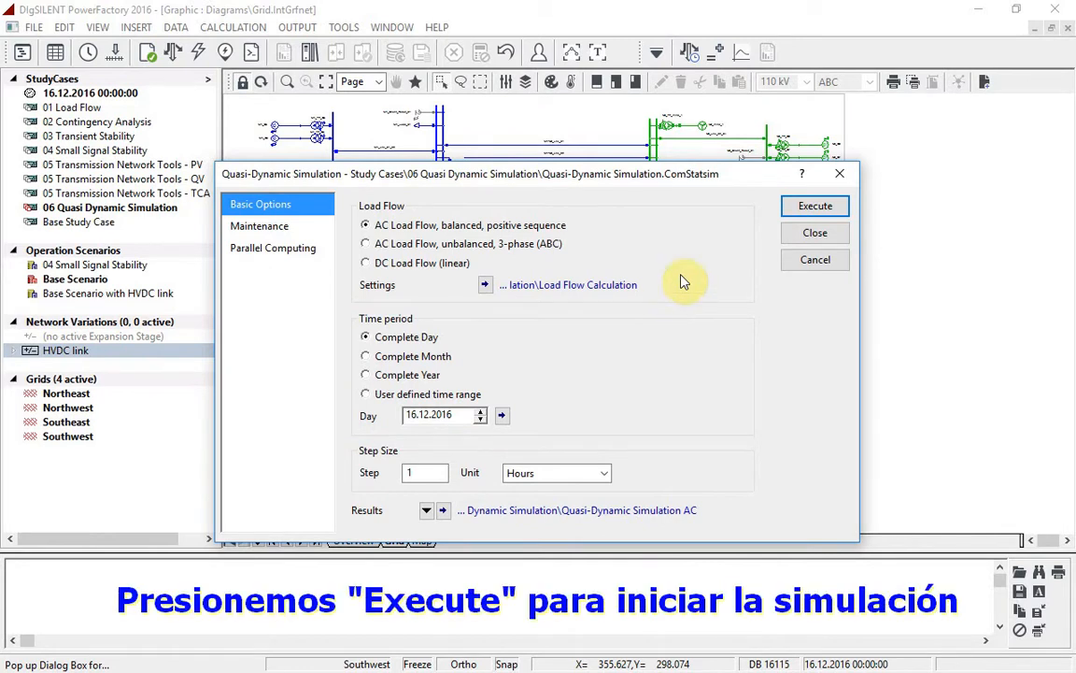
left_click(799, 213)
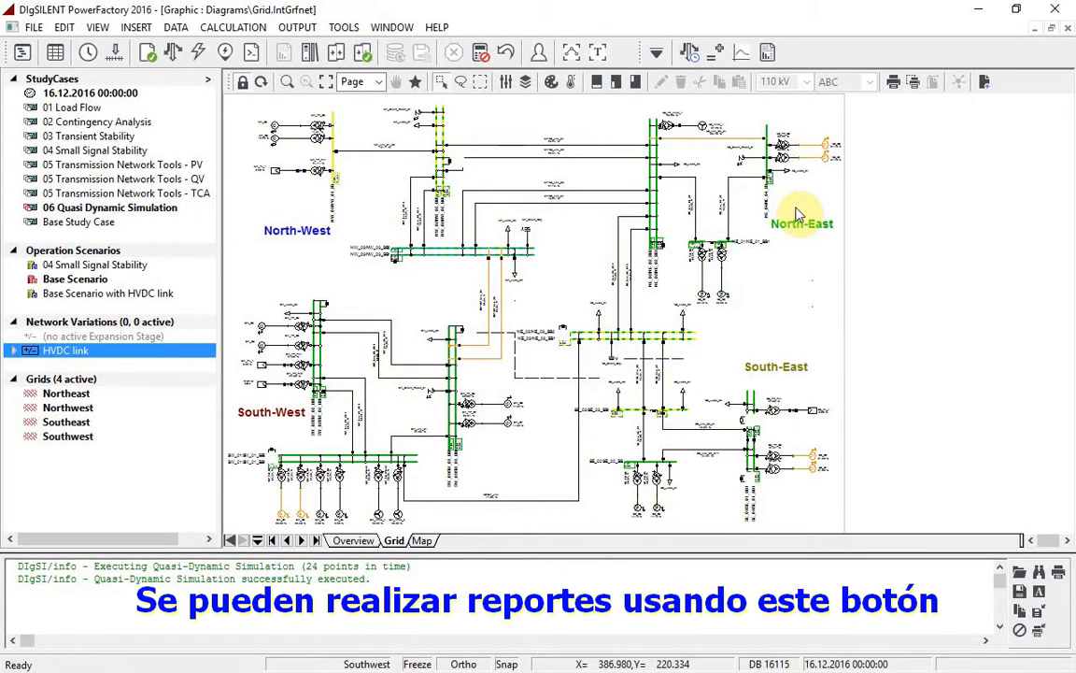
- Generate the Voltage Ranges report for the complete time range and sort it by minimum voltage to examine the lowest voltages
left_click(767, 54)
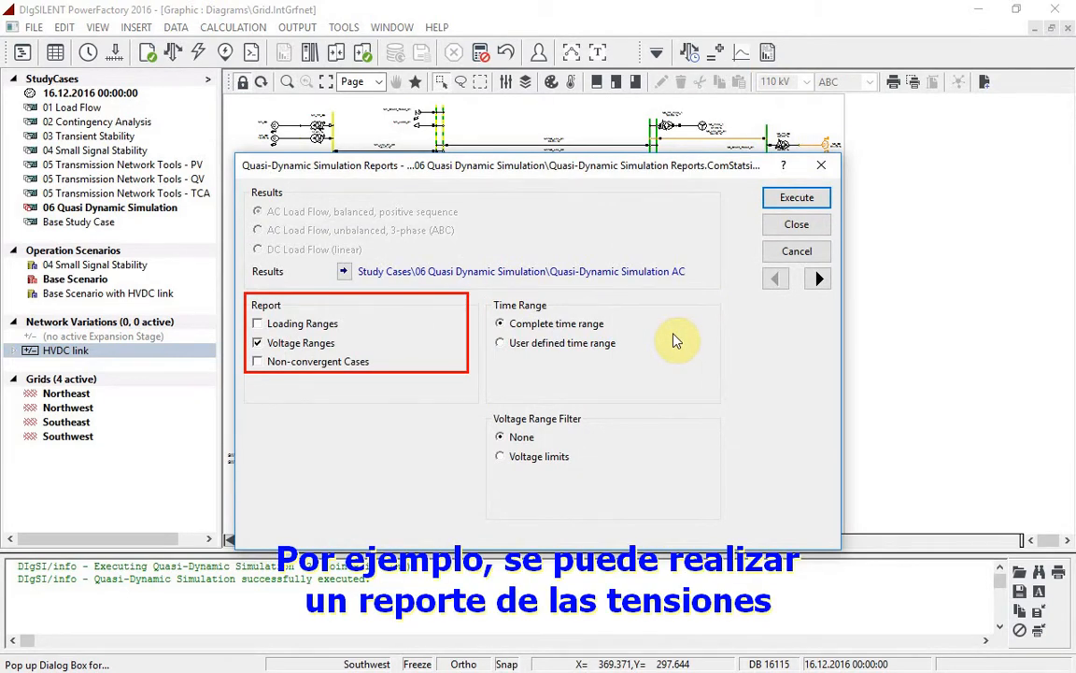
left_click(782, 204)
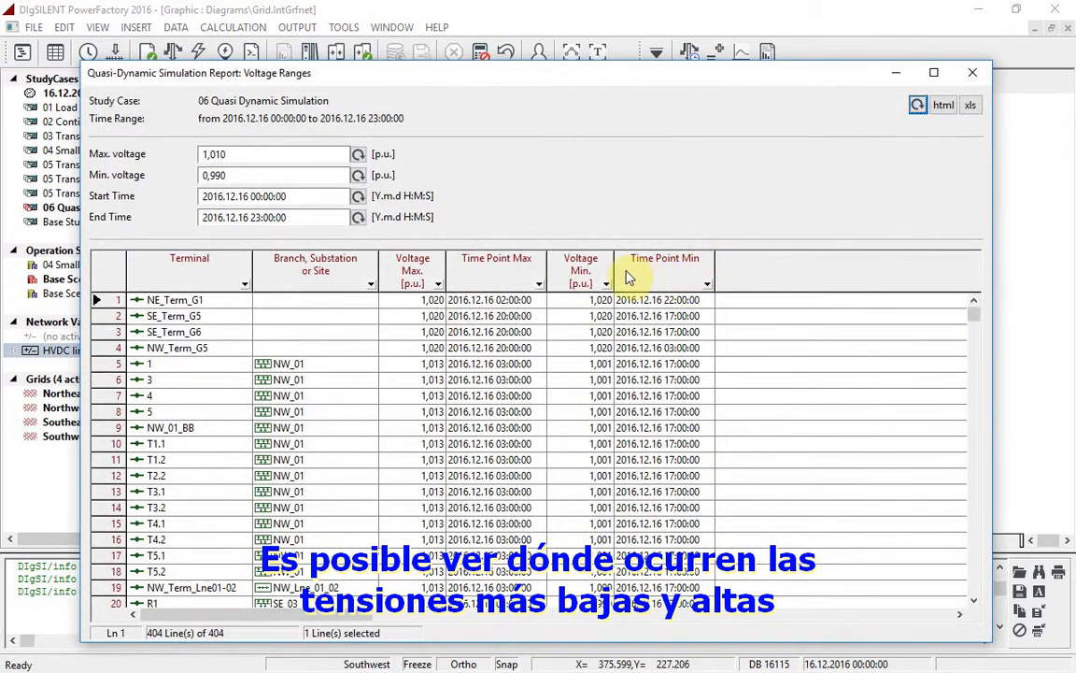
left_click(584, 277)
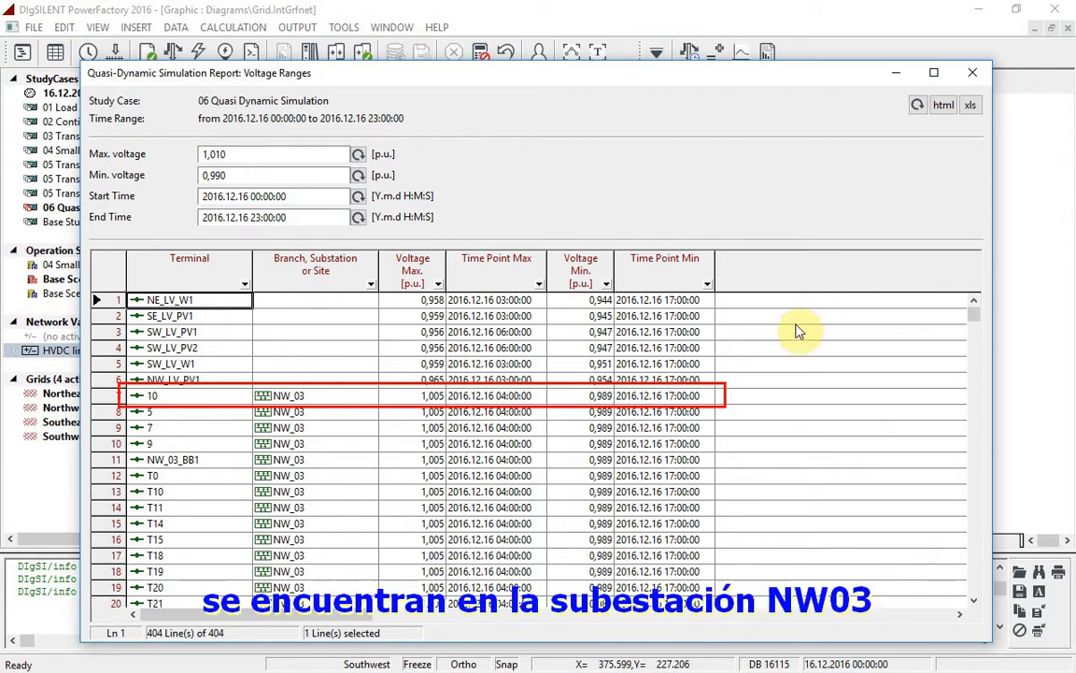
left_click(973, 72)
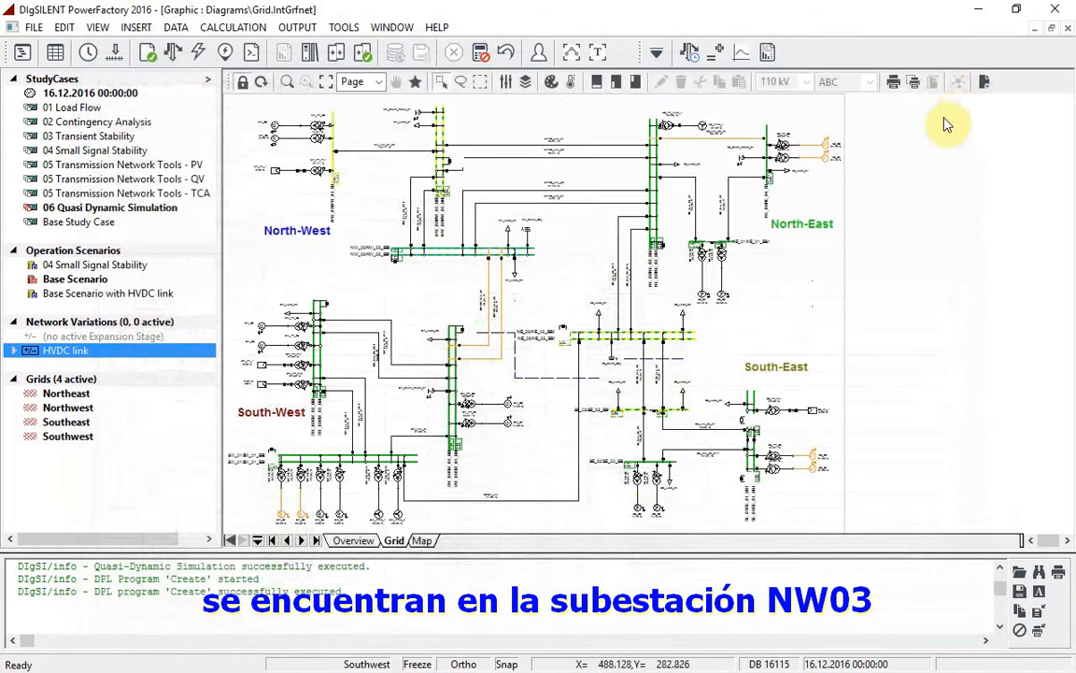
- Create a quasi-dynamic simulation plot and append a row to its curves table
left_click(741, 54)
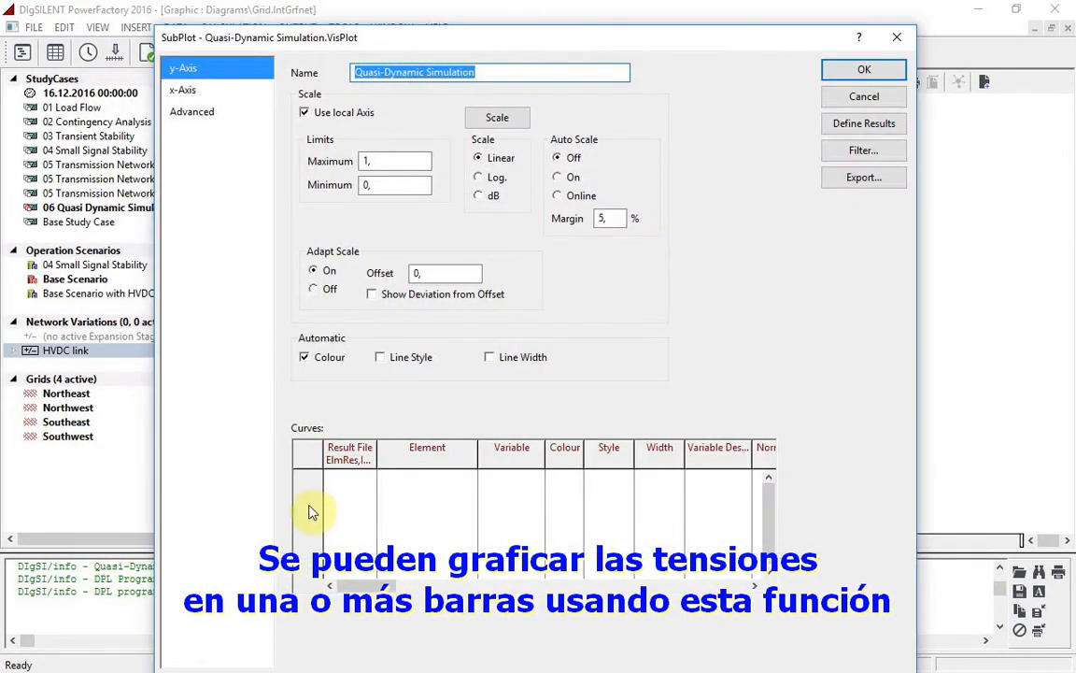
right_click(320, 522)
left_click(365, 577)
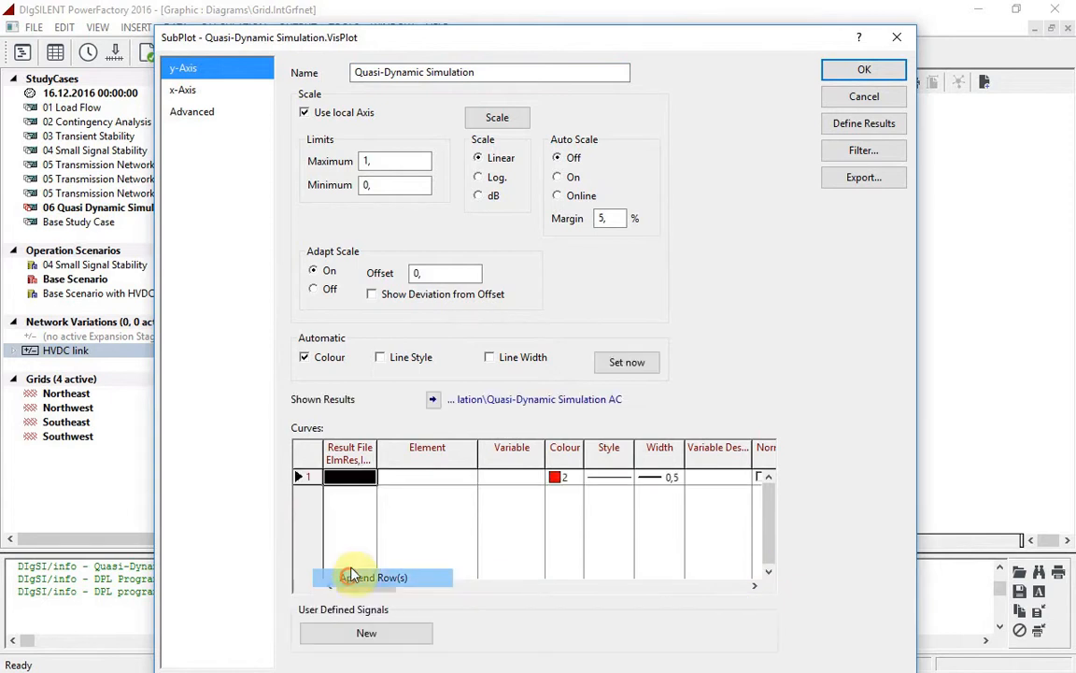
- Assign terminal 10 from folder NW_03 as the curve's element, filtering the object list by the name 10
right_click(414, 478)
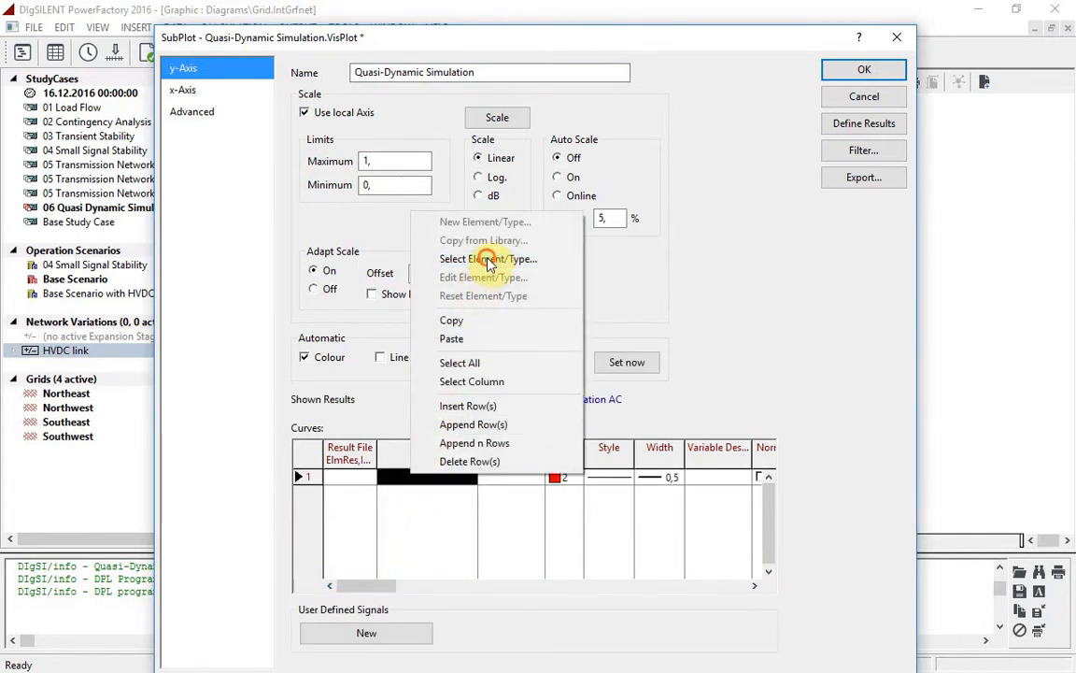
left_click(486, 259)
left_click(407, 267)
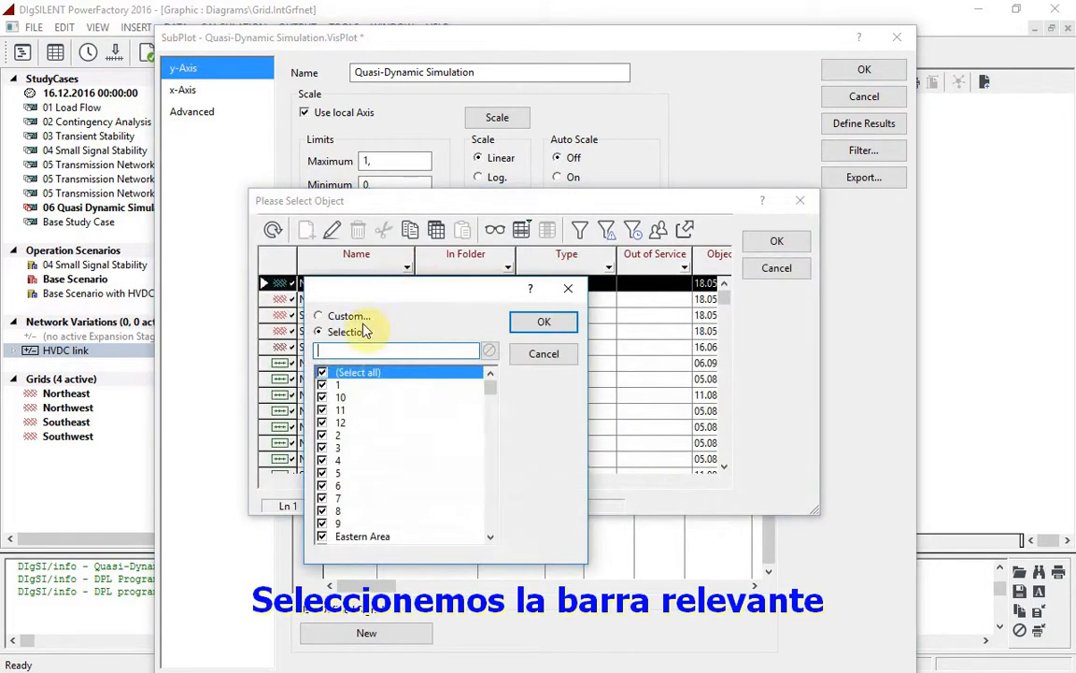
left_click(321, 372)
left_click(322, 397)
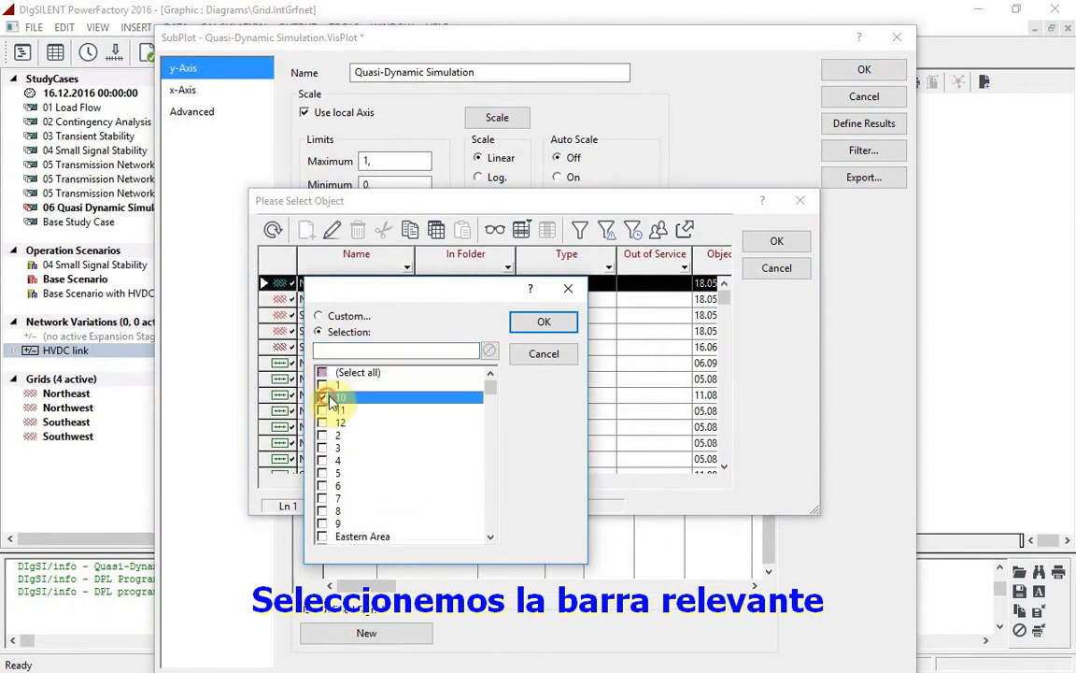
left_click(535, 321)
left_click(287, 318)
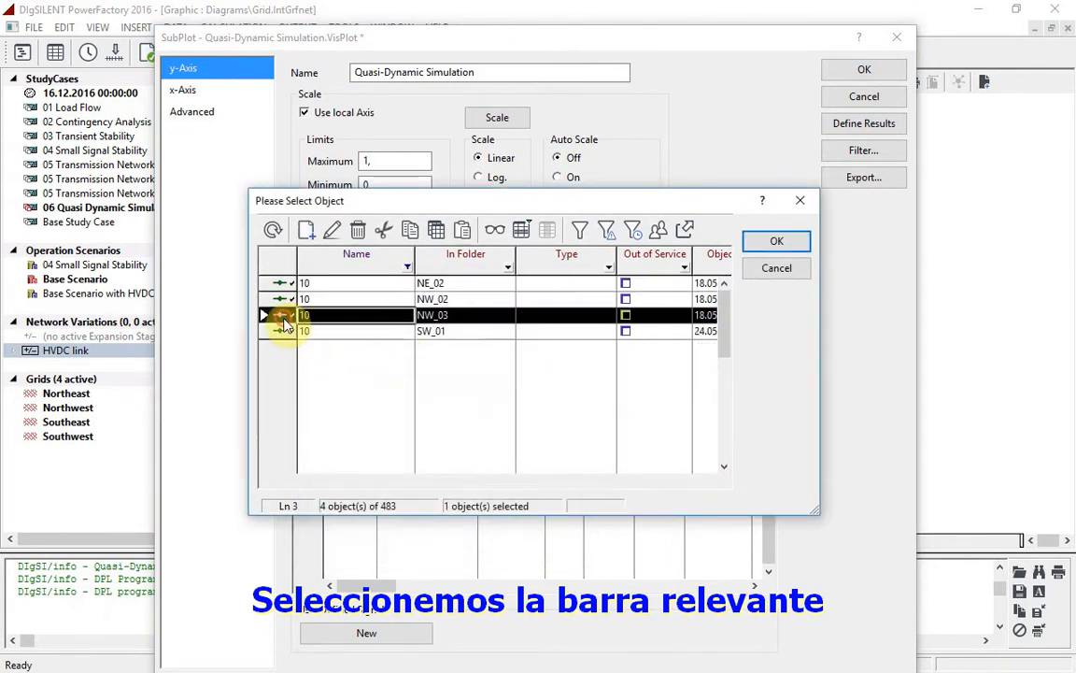
left_click(766, 241)
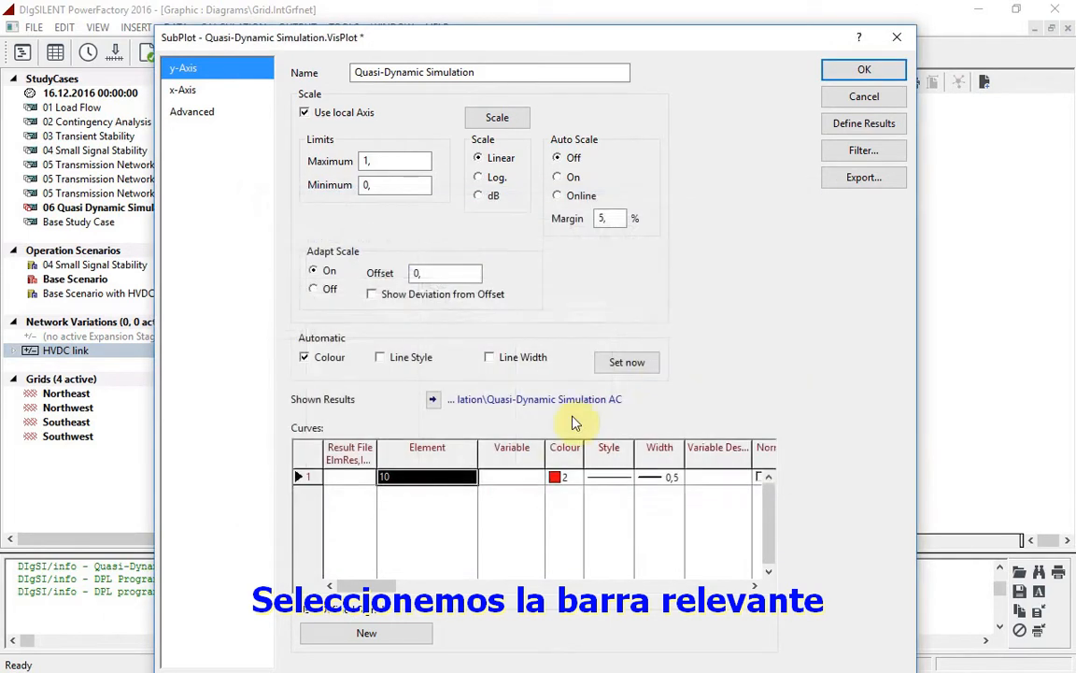
- Set the curve's variable to the voltage magnitude m:u and display the plot
right_click(527, 477)
left_click(551, 480)
left_click(283, 526)
left_click(283, 526)
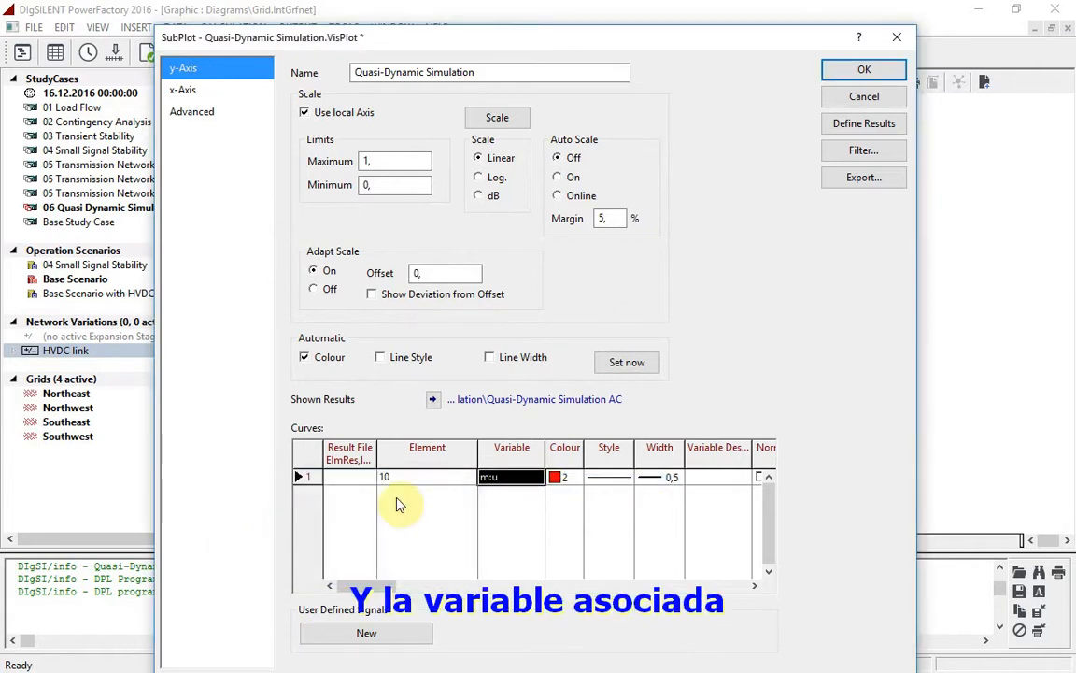
left_click(878, 70)
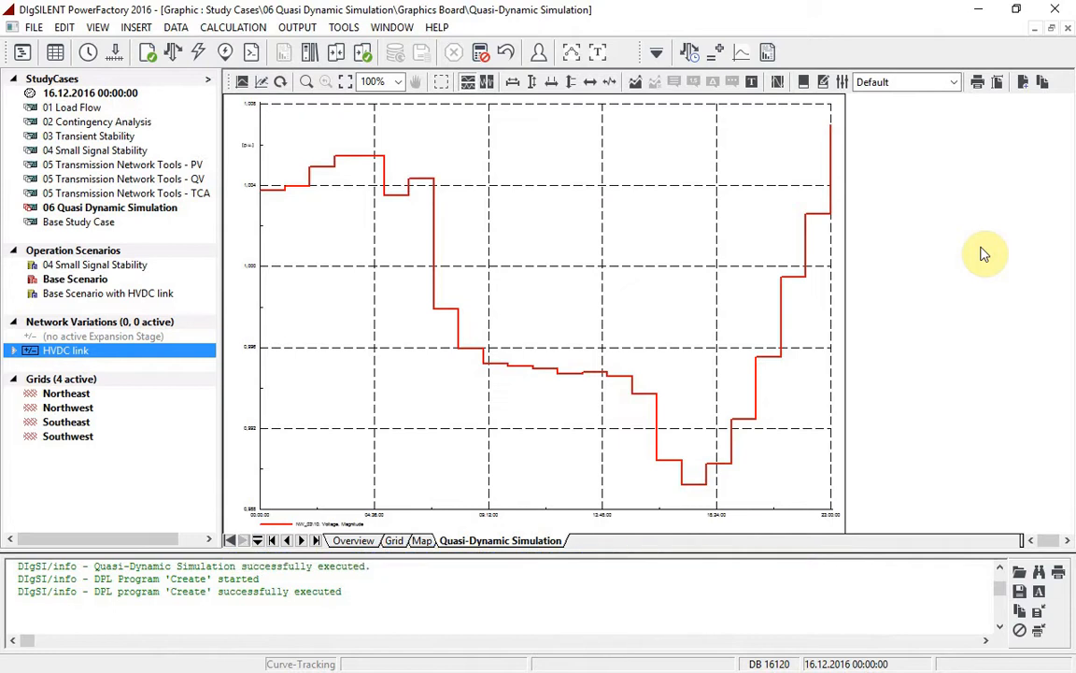
- Generate the Loading Ranges report for the complete time range and examine the maximum loading of the network elements
left_click(767, 54)
left_click(280, 324)
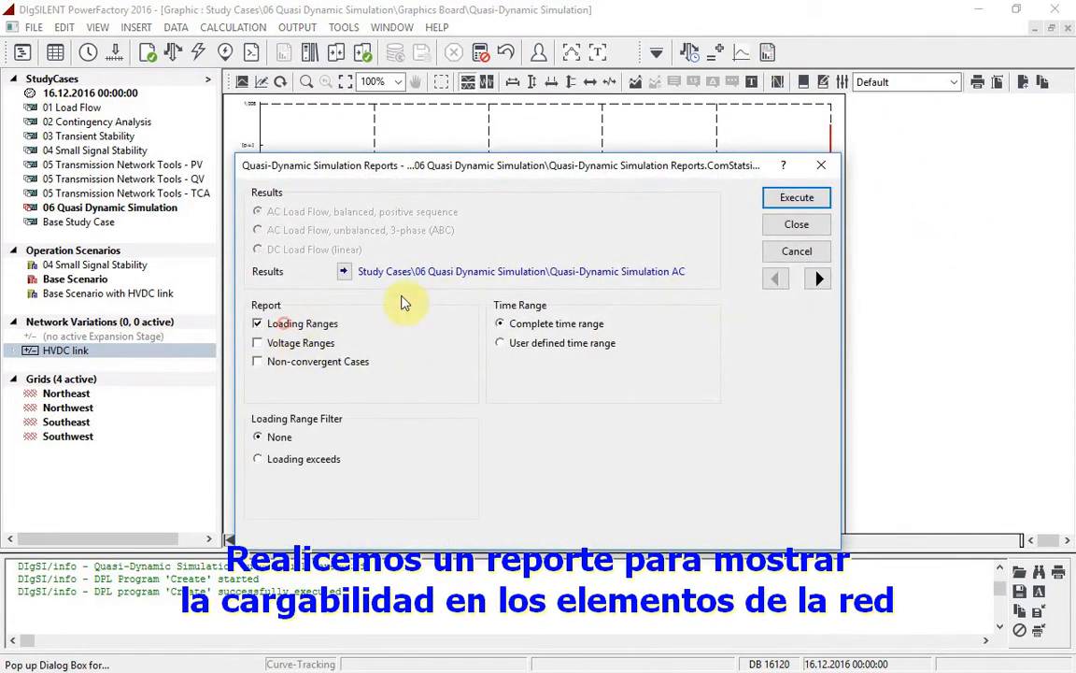
left_click(796, 197)
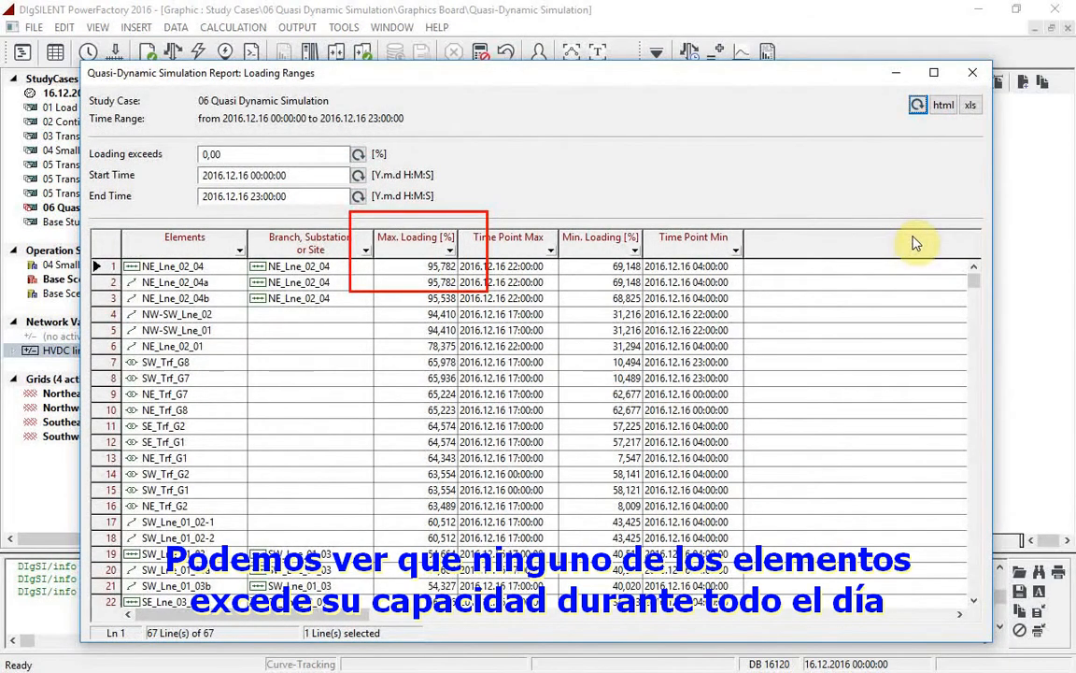
left_click(975, 74)
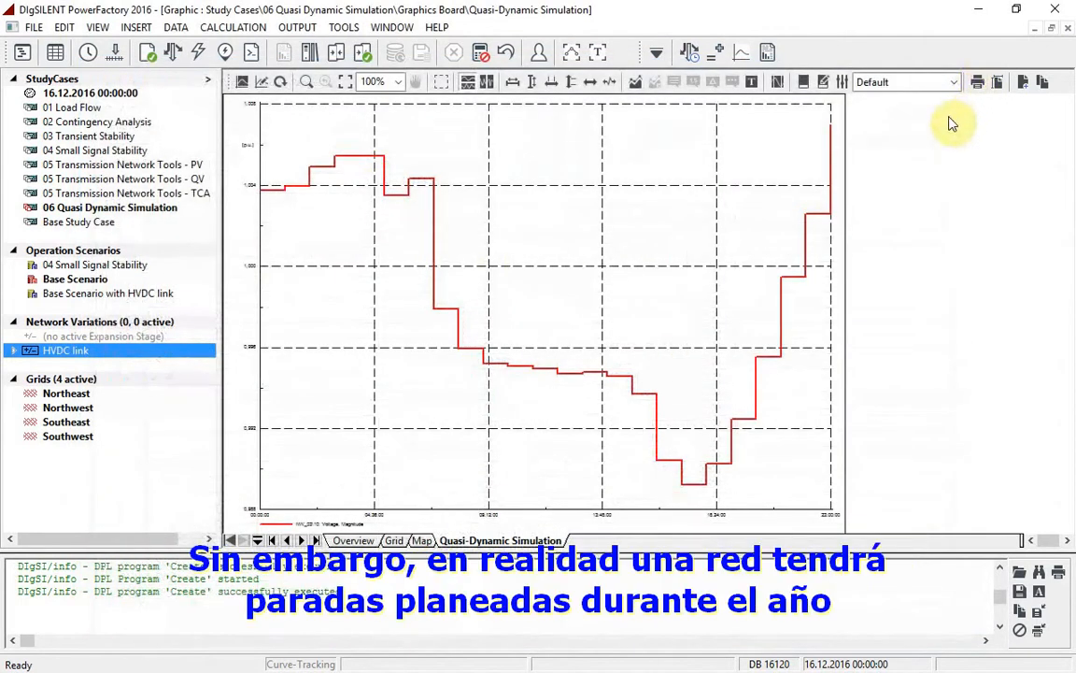
- Enable consideration of planned outages in the quasi-dynamic simulation's maintenance settings and list the outages it uses
left_click(690, 54)
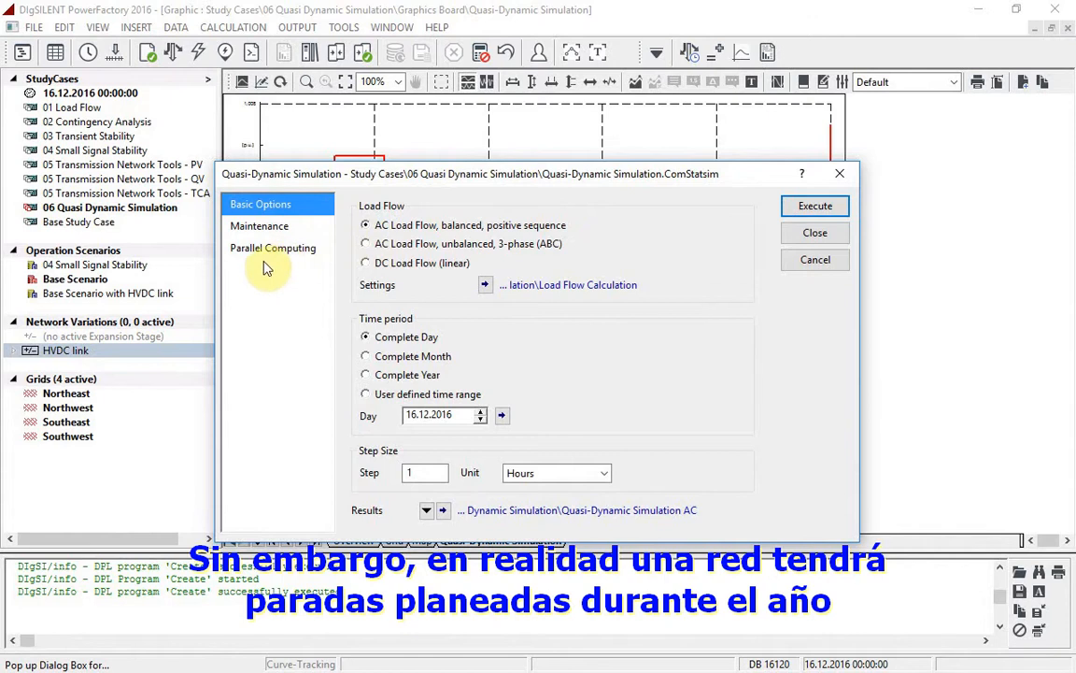
left_click(245, 231)
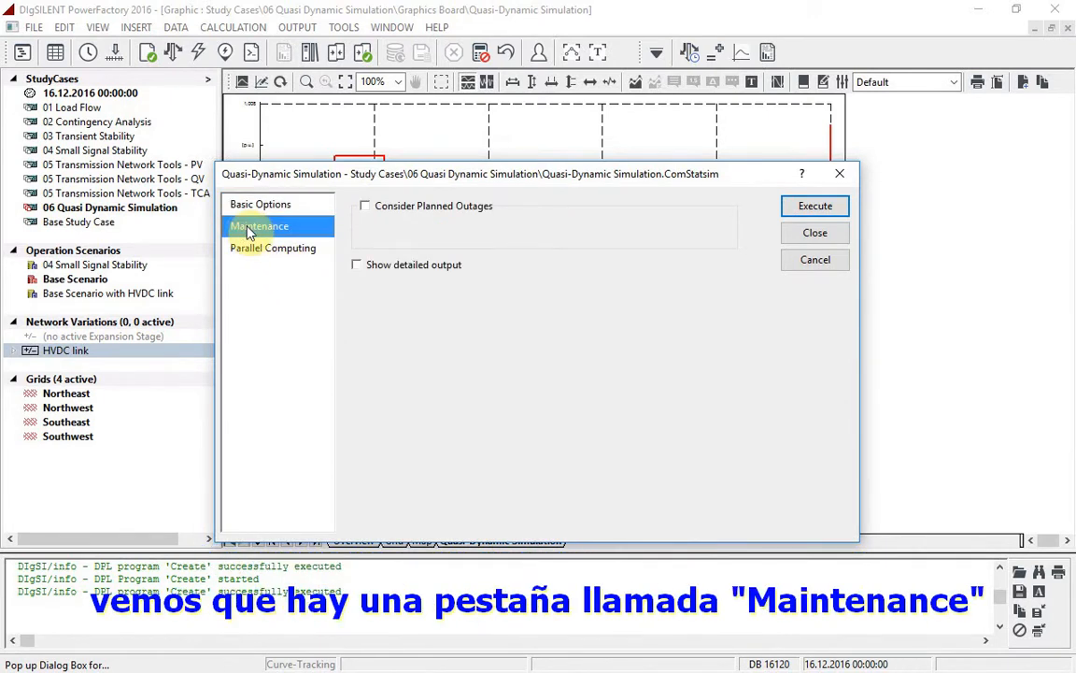
left_click(365, 209)
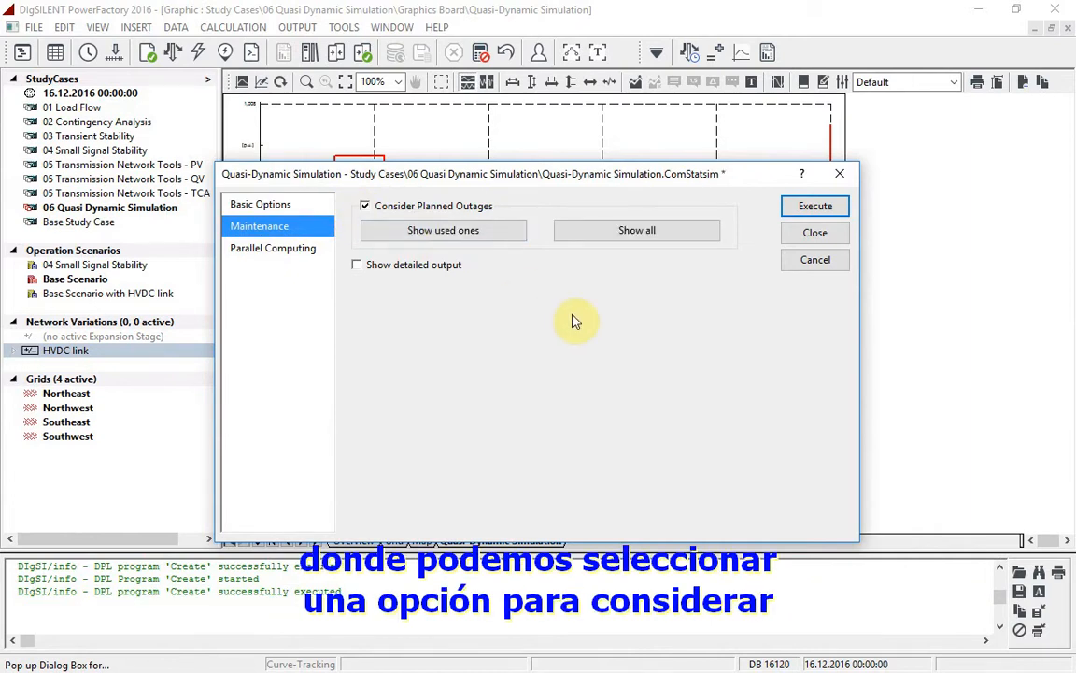
left_click(479, 232)
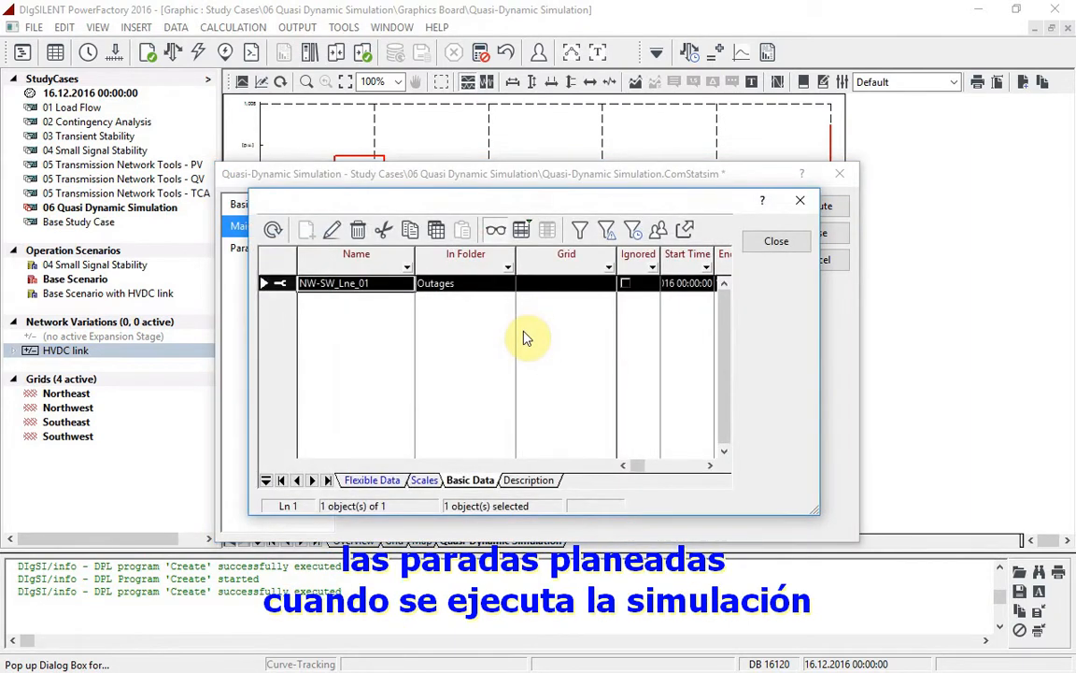
- Mark the planned outage NW-SW_Lne_01 in the Grid diagram and close the simulation settings
right_click(283, 290)
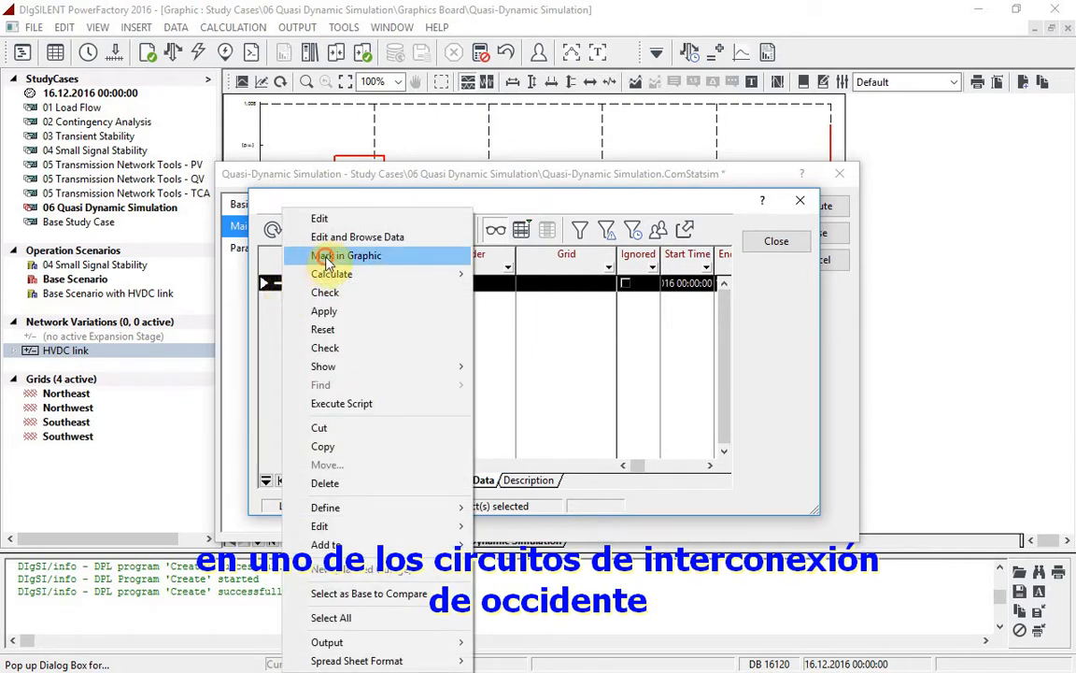
left_click(320, 257)
left_click(281, 315)
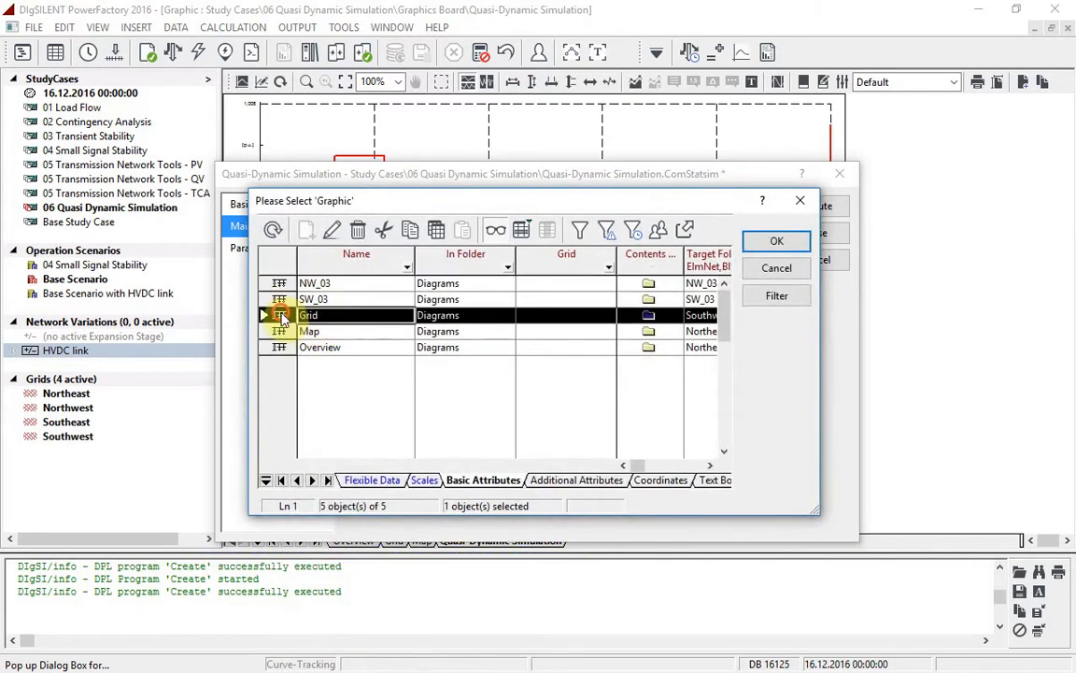
left_click(776, 242)
left_click(805, 243)
left_click(807, 234)
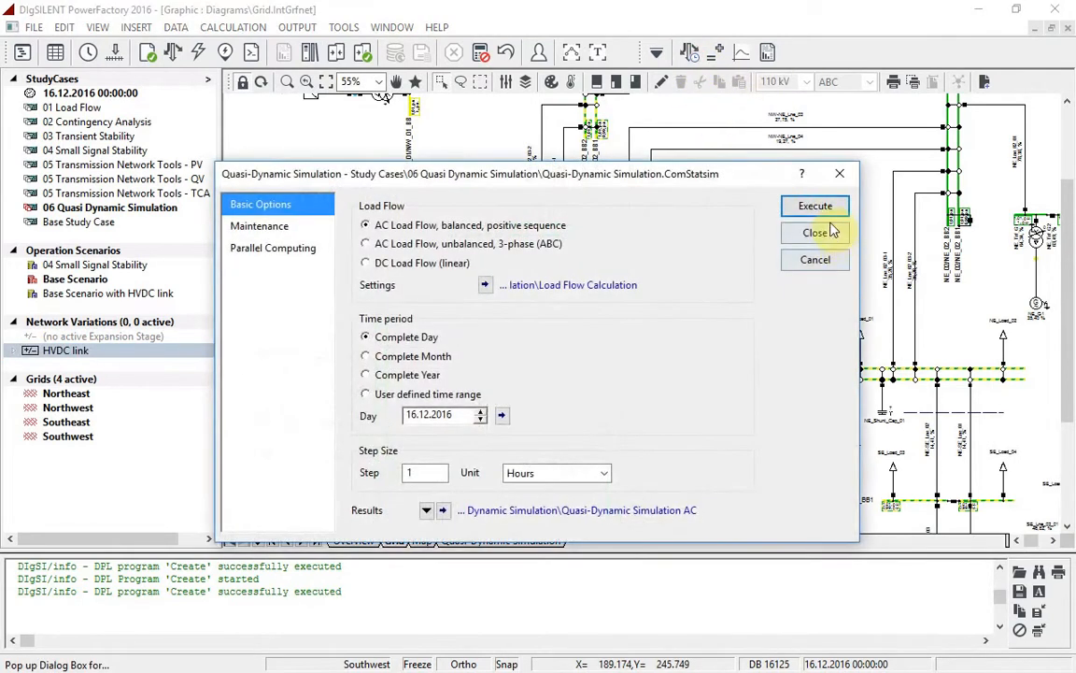
- Run the quasi-dynamic simulation with planned outages and check maximum loadings in the Loading Ranges report for the complete time range
left_click(815, 206)
left_click(767, 54)
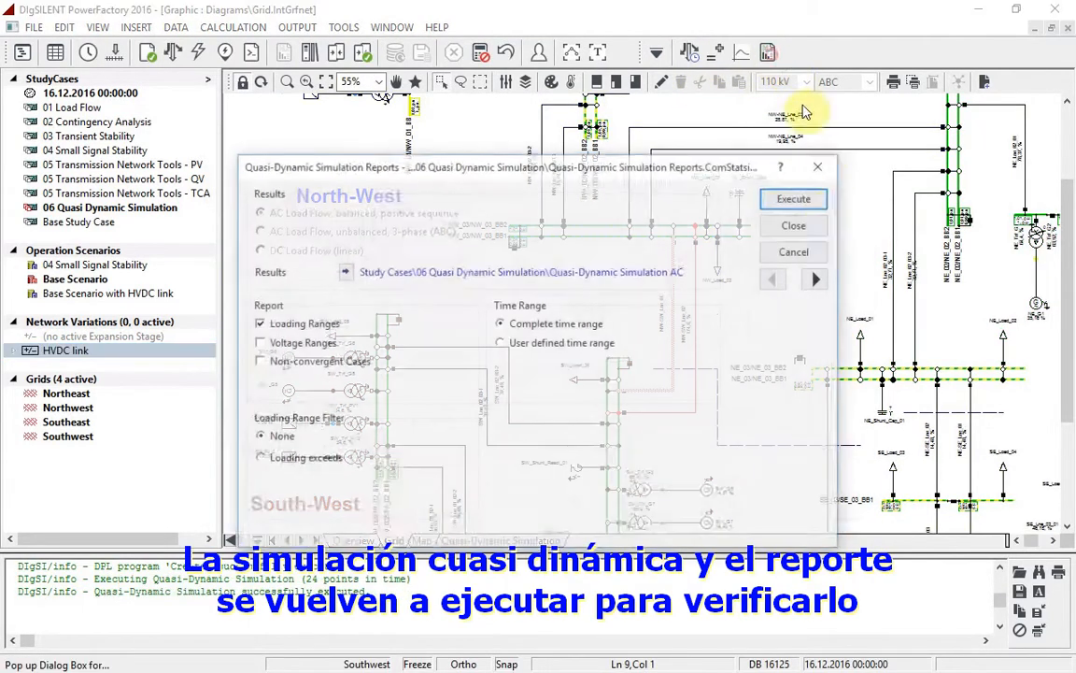
left_click(826, 199)
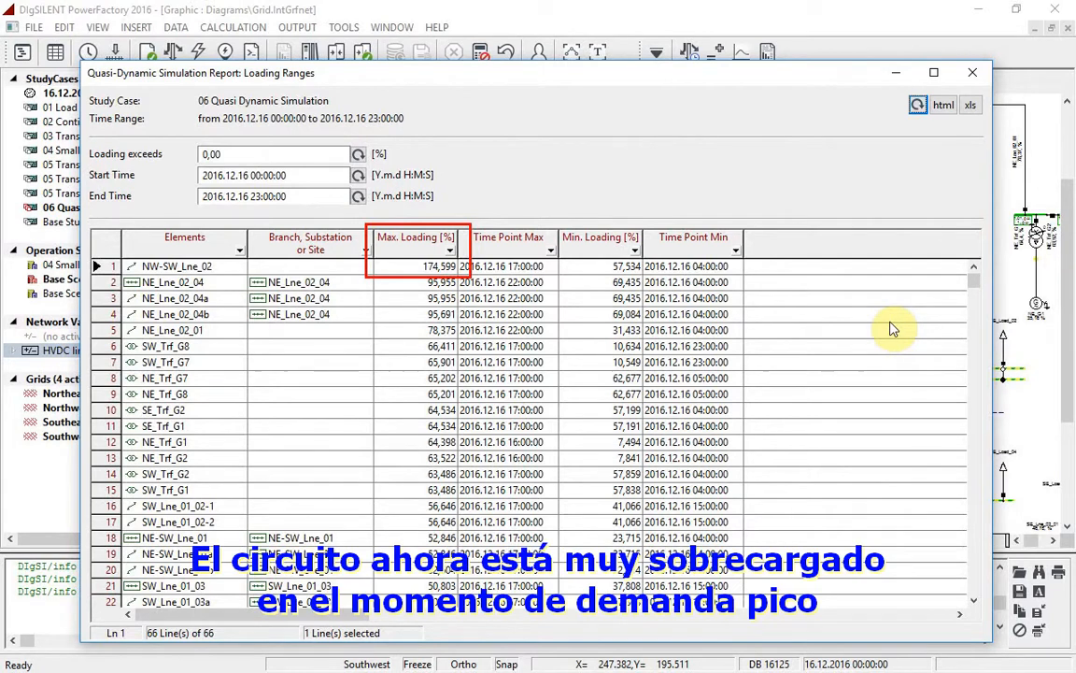
left_click(977, 74)
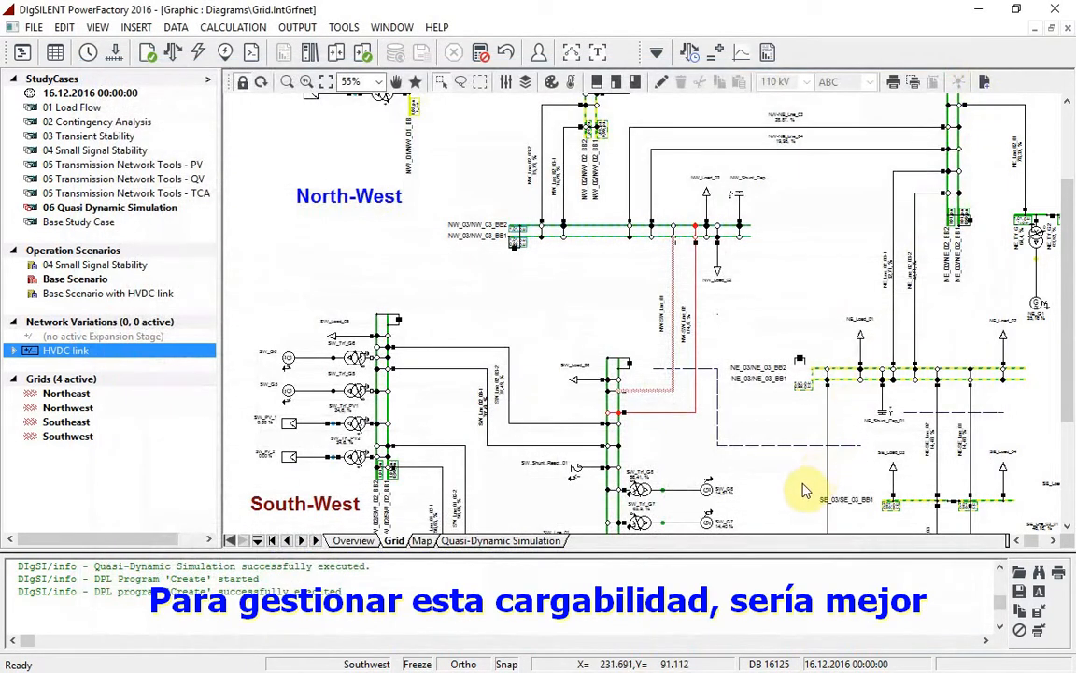
- Activate the HVDC link network variation and the operation scenario Base Scenario with HVDC link
scroll(808, 488, "down", 5)
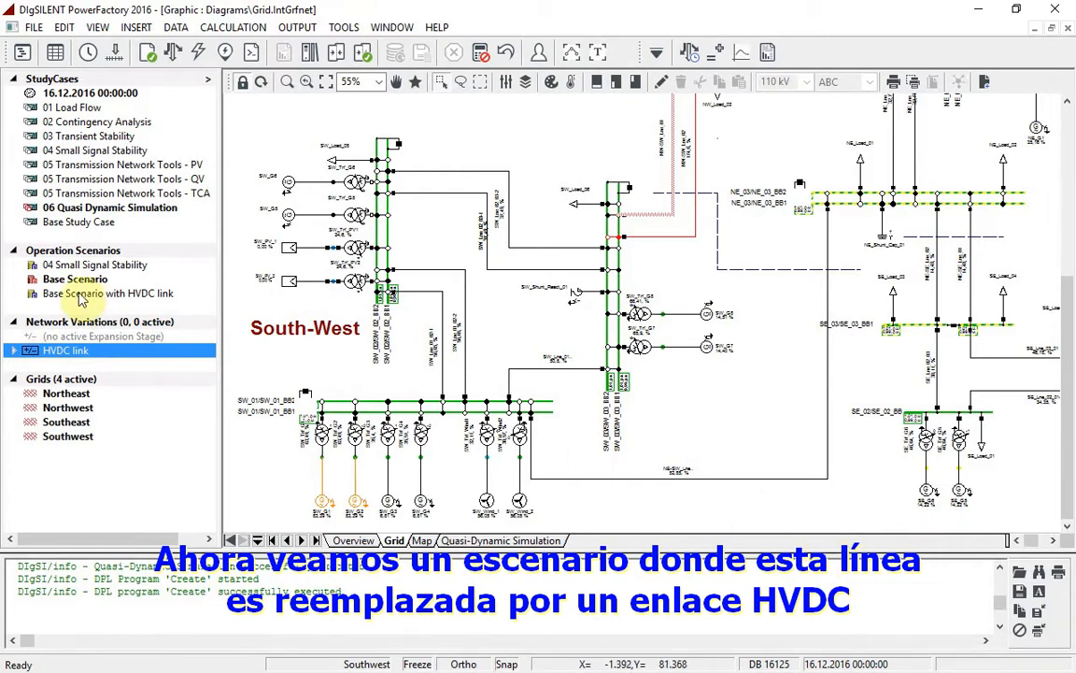
right_click(66, 352)
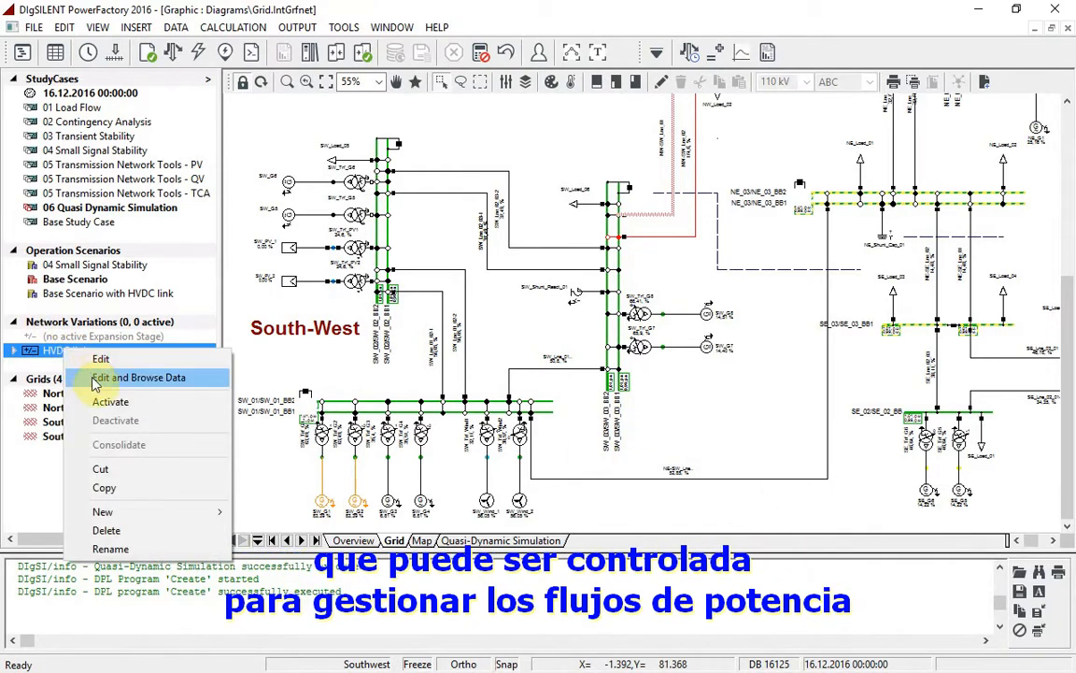
left_click(103, 402)
right_click(90, 295)
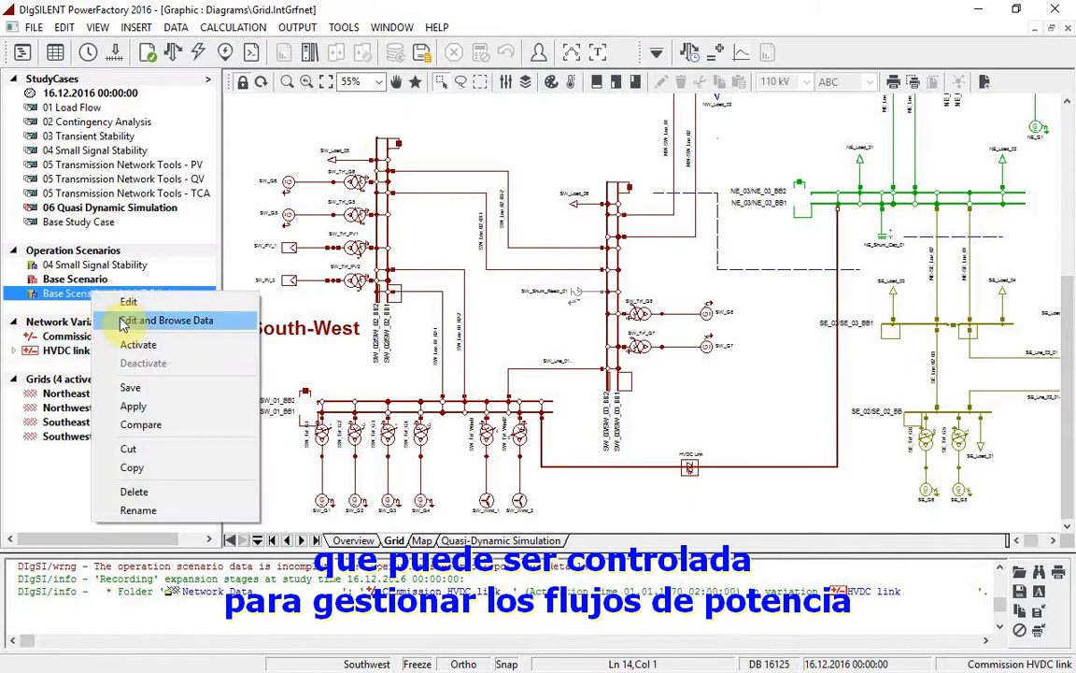
left_click(134, 344)
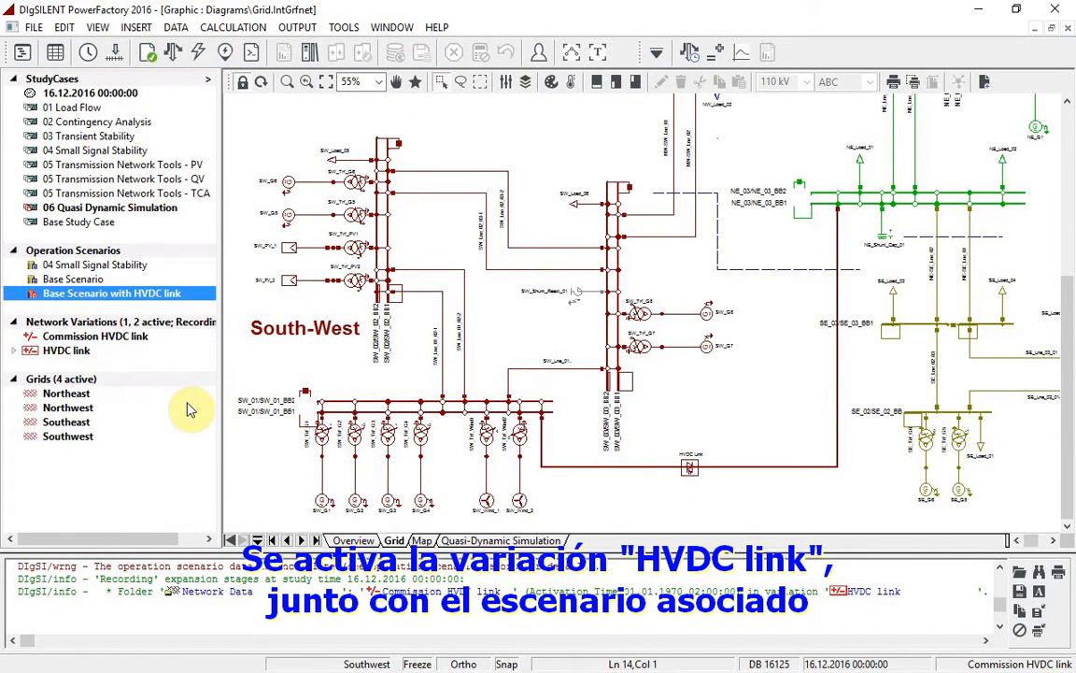
- Show the HVDC link's detailed graphic and enable active power participation in the load flow P-setpoint adaption of HVDC Converter 2
right_click(751, 466)
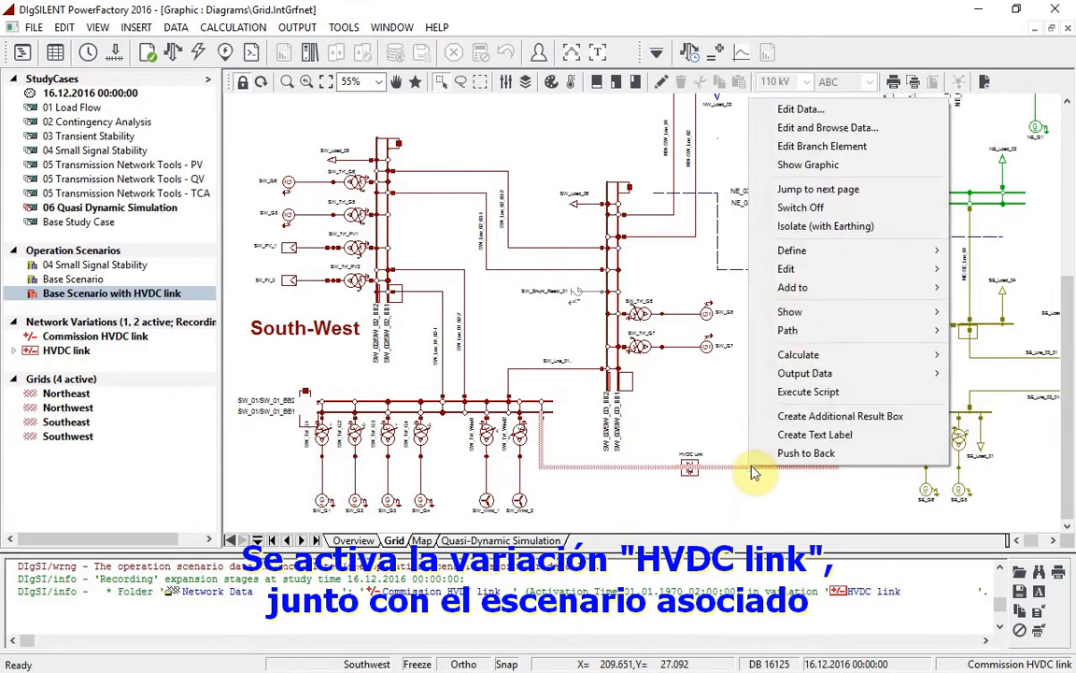
left_click(824, 165)
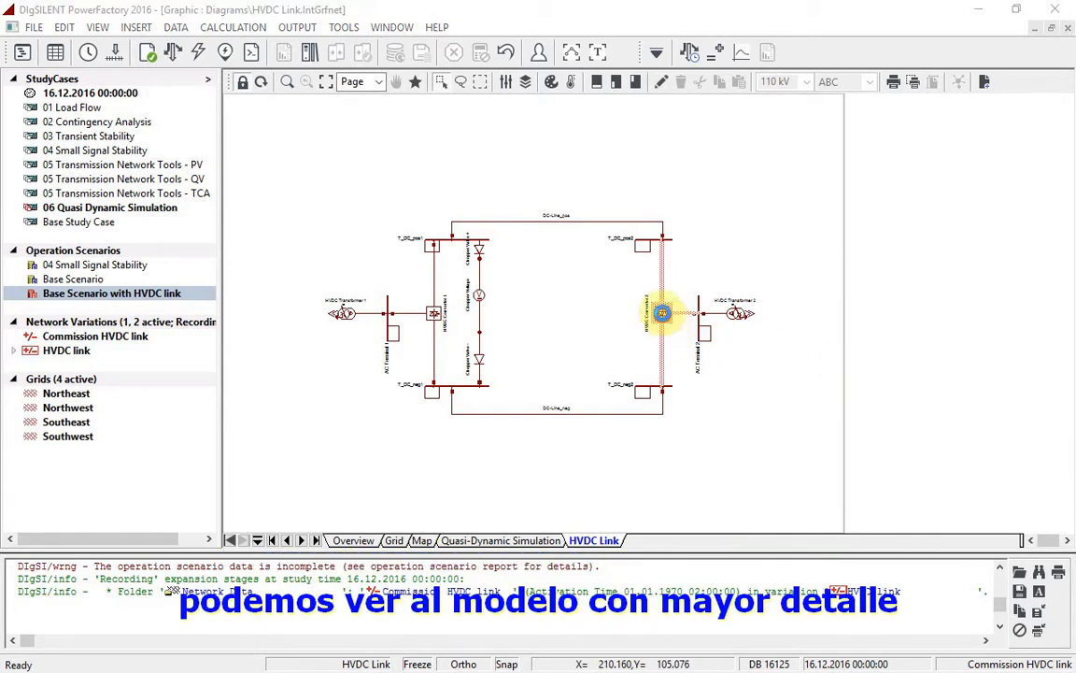
double_click(662, 318)
left_click(161, 146)
left_click(373, 123)
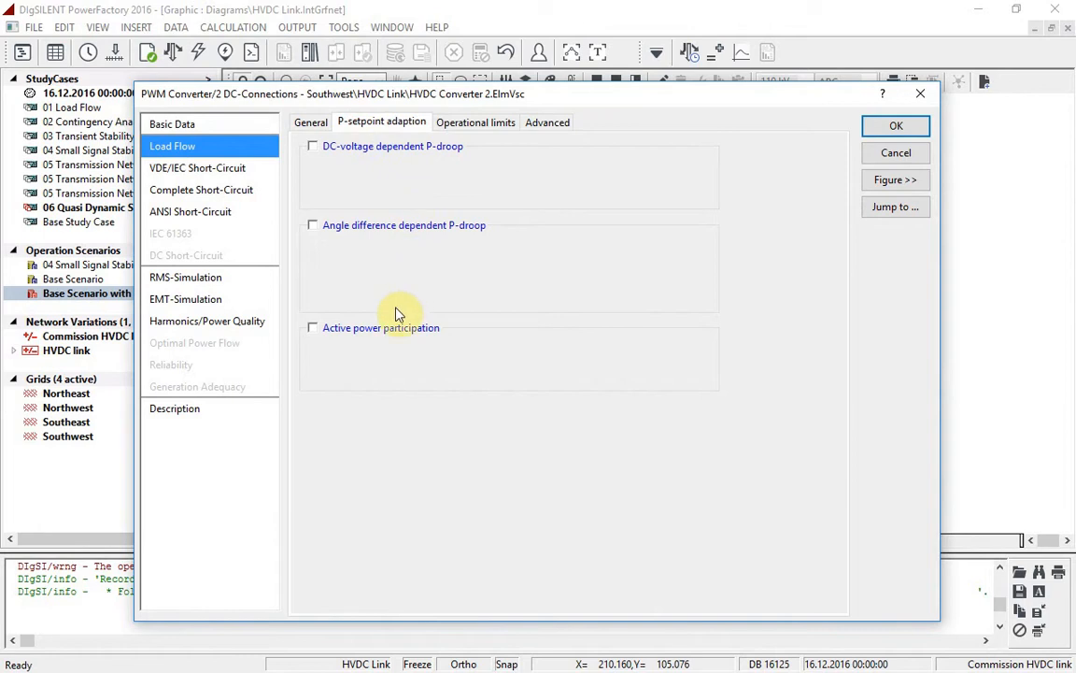
left_click(313, 329)
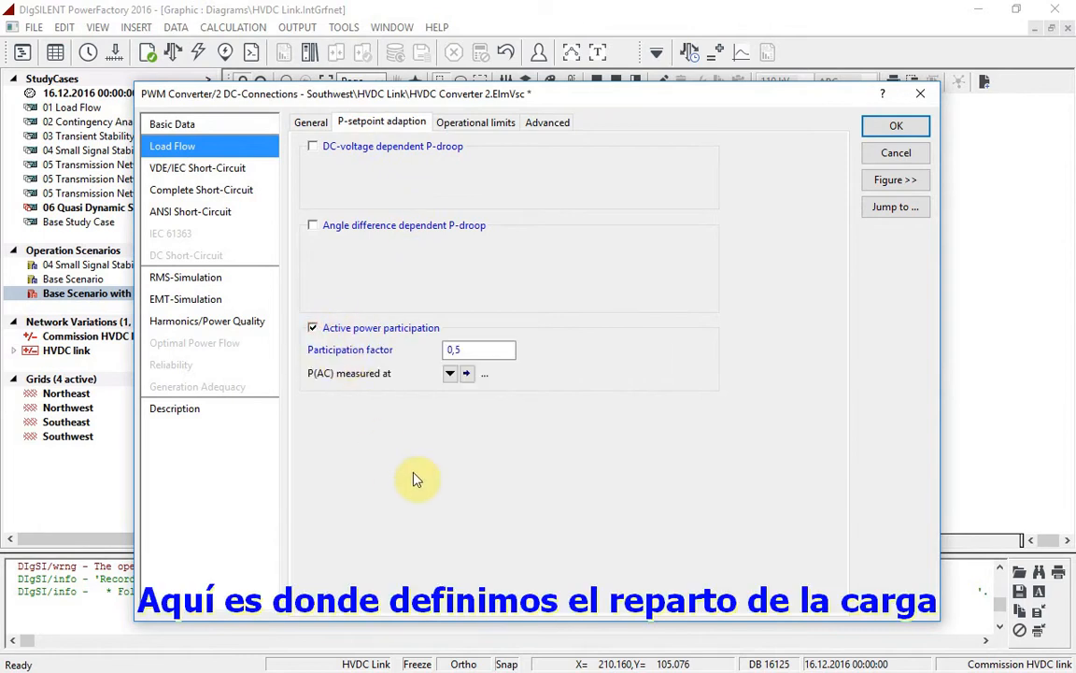
- Choose the NW-SW Interconnector boundary as the P(AC) measuring point and set HVDC Converter 2's participation factor to 1,0
left_click(451, 374)
left_click(458, 394)
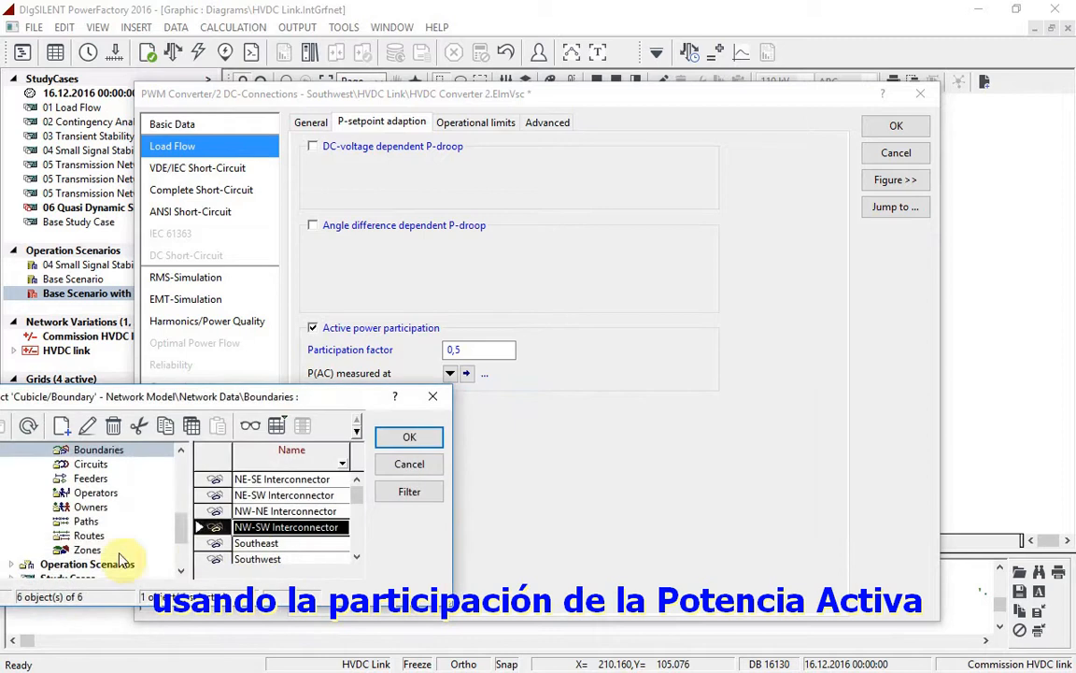
double_click(220, 528)
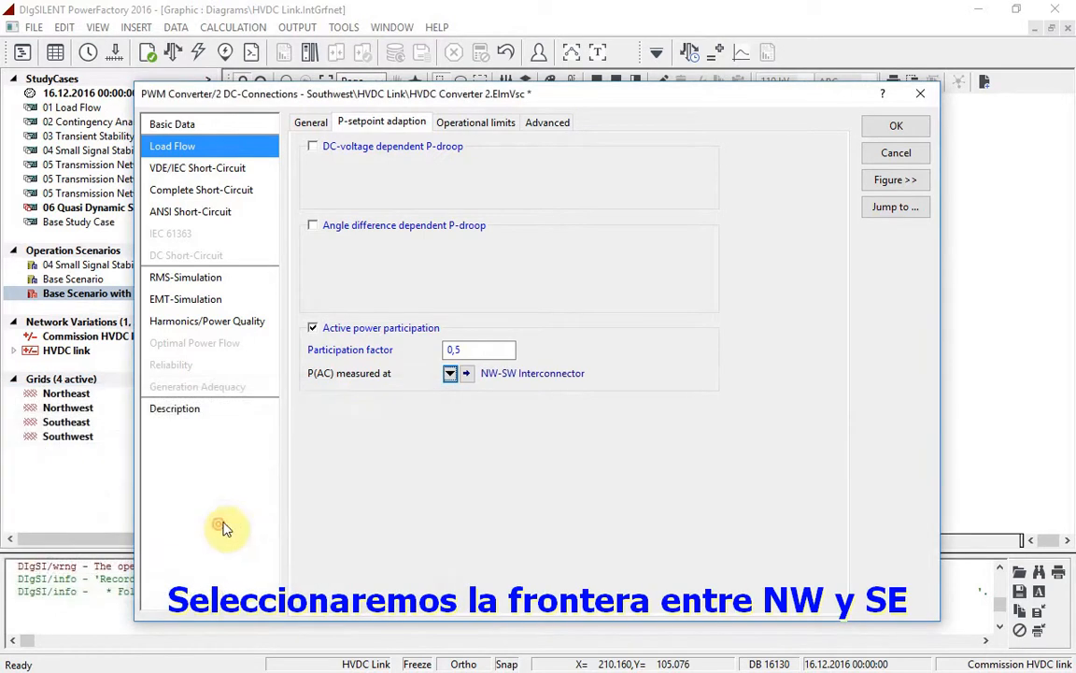
double_click(461, 349)
type("1")
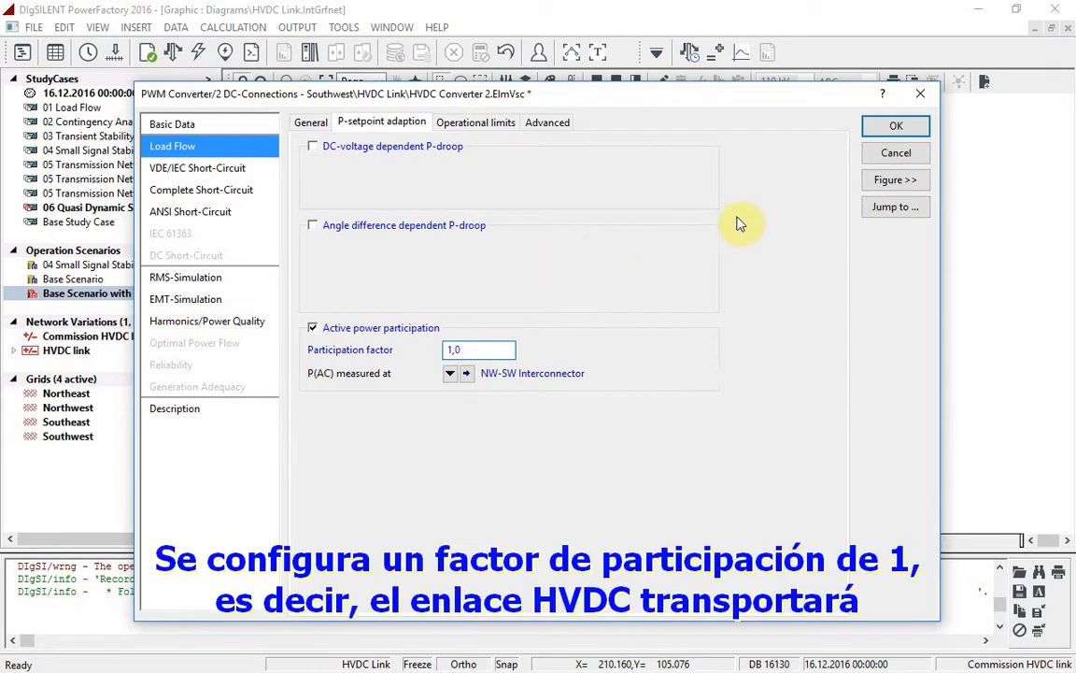
left_click(894, 125)
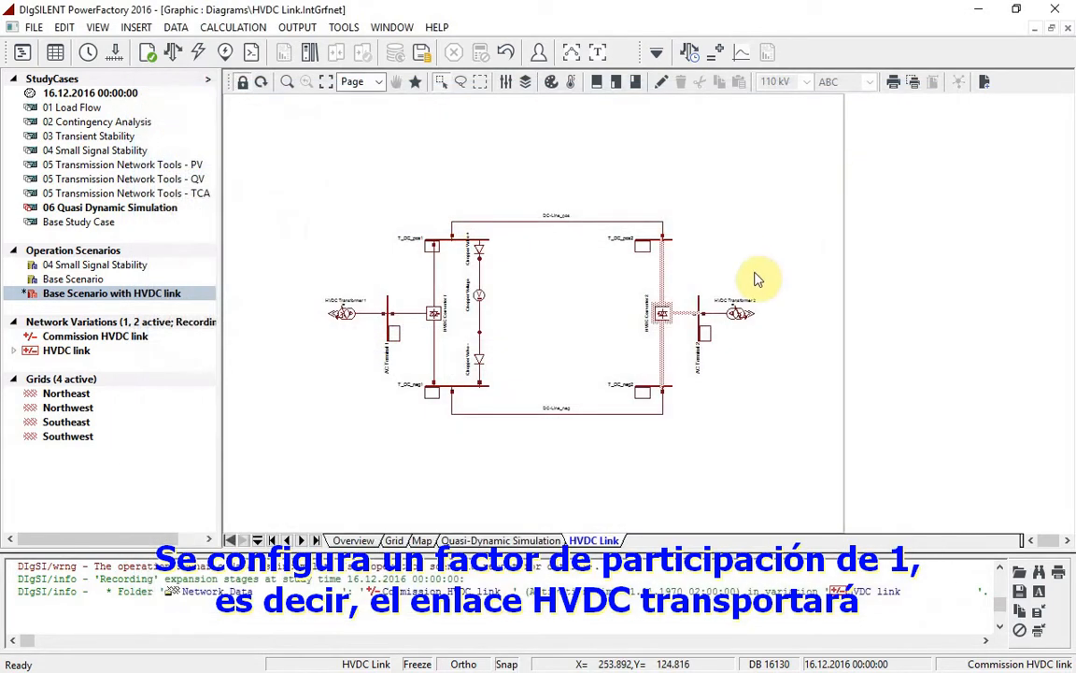
- Run a balanced AC load flow and compare the NW-SW and NE-SW interconnector power flows in the Overview diagram
left_click(175, 53)
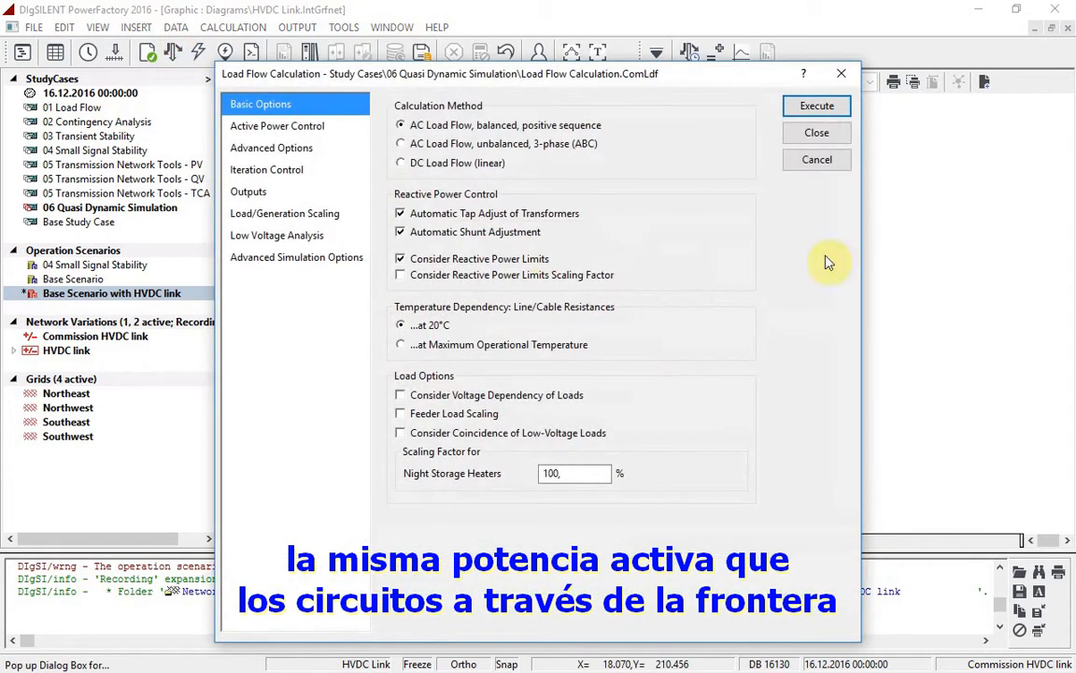
left_click(822, 104)
left_click(352, 539)
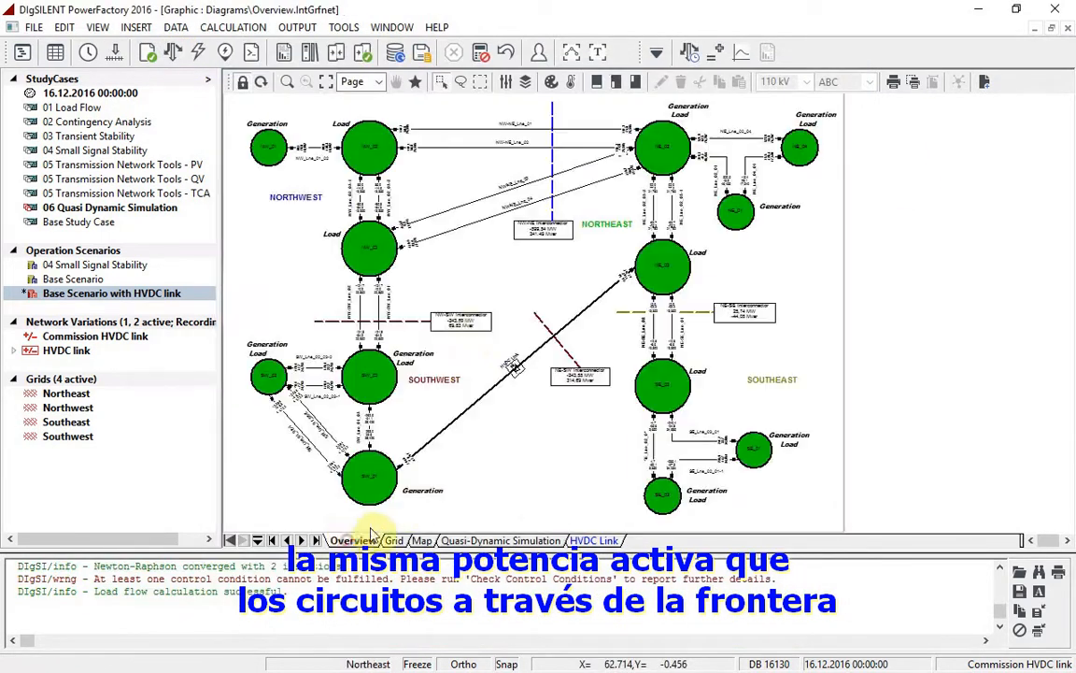
mouse_move(472, 328)
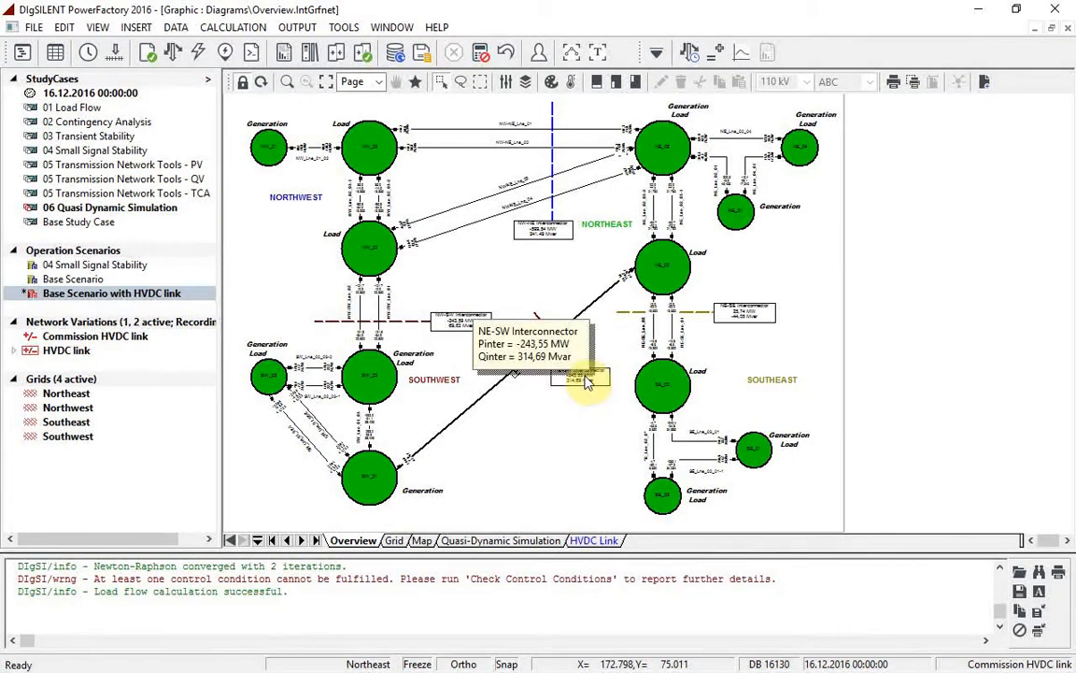
- Rerun the quasi-dynamic simulation with the HVDC link active and check the maximum loadings in a new Loading Ranges report
left_click(689, 52)
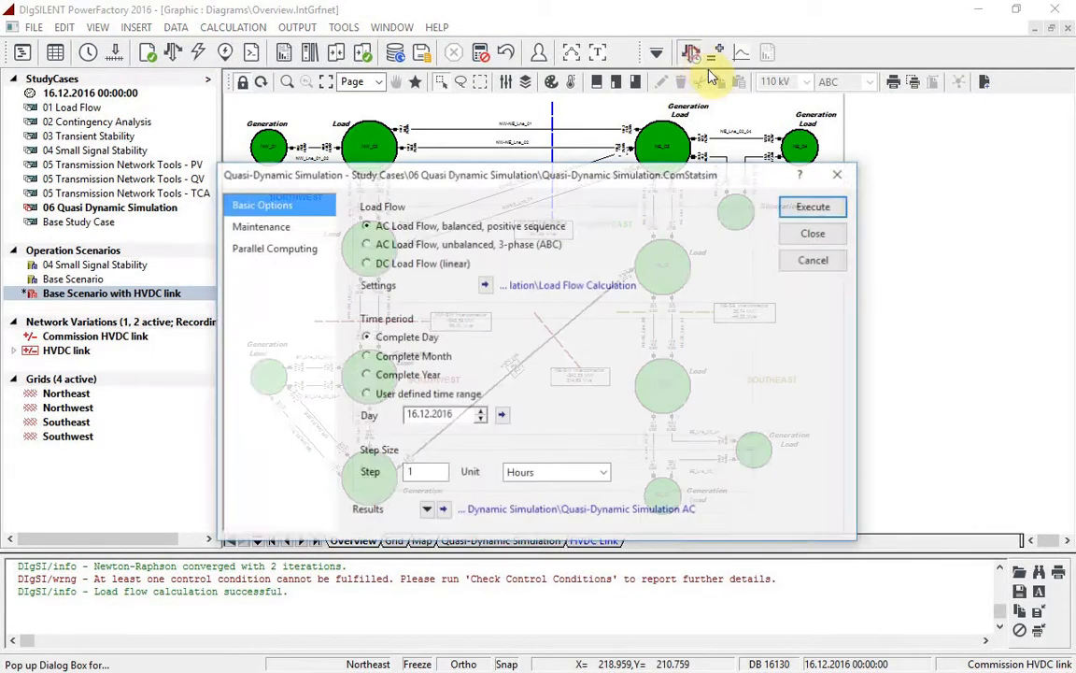
left_click(815, 207)
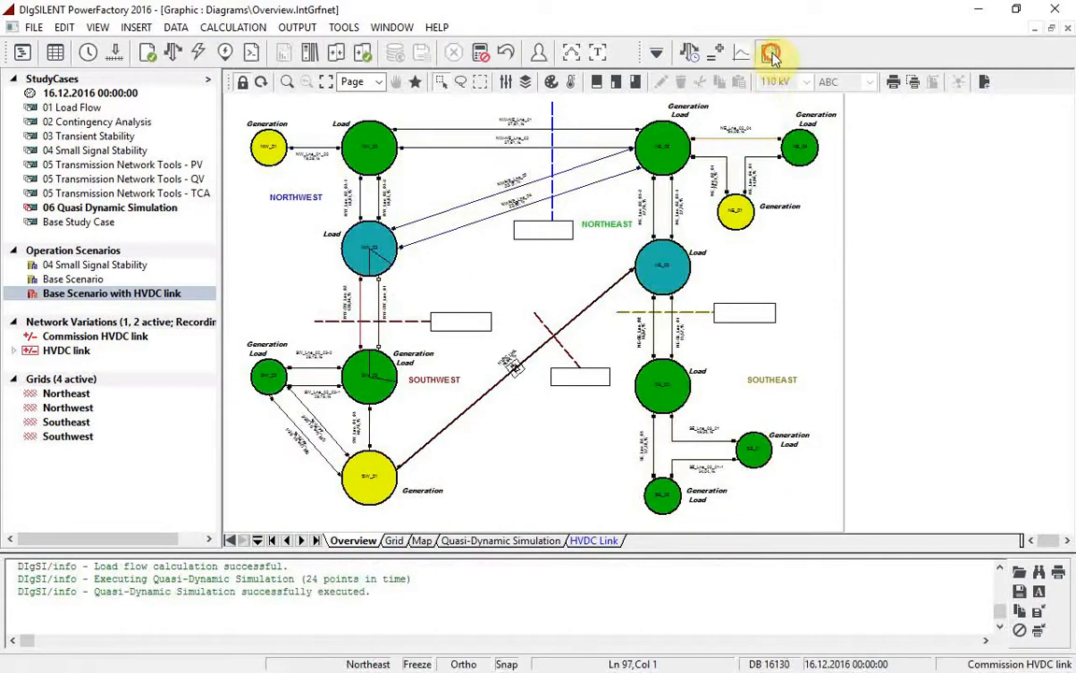
left_click(767, 52)
left_click(820, 201)
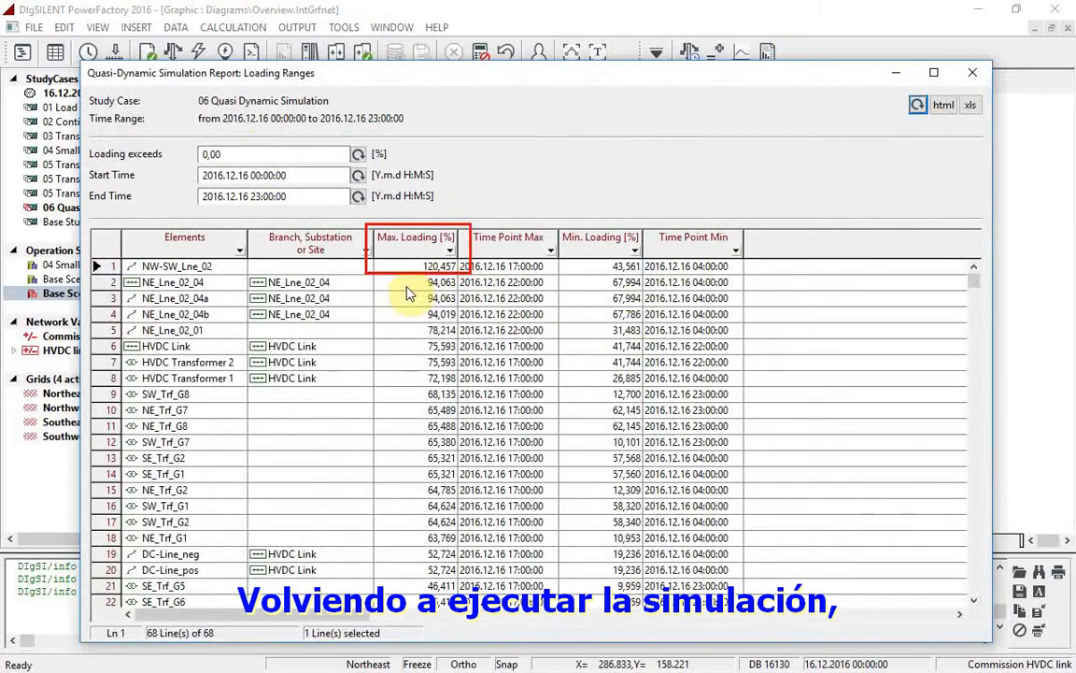
left_click(972, 72)
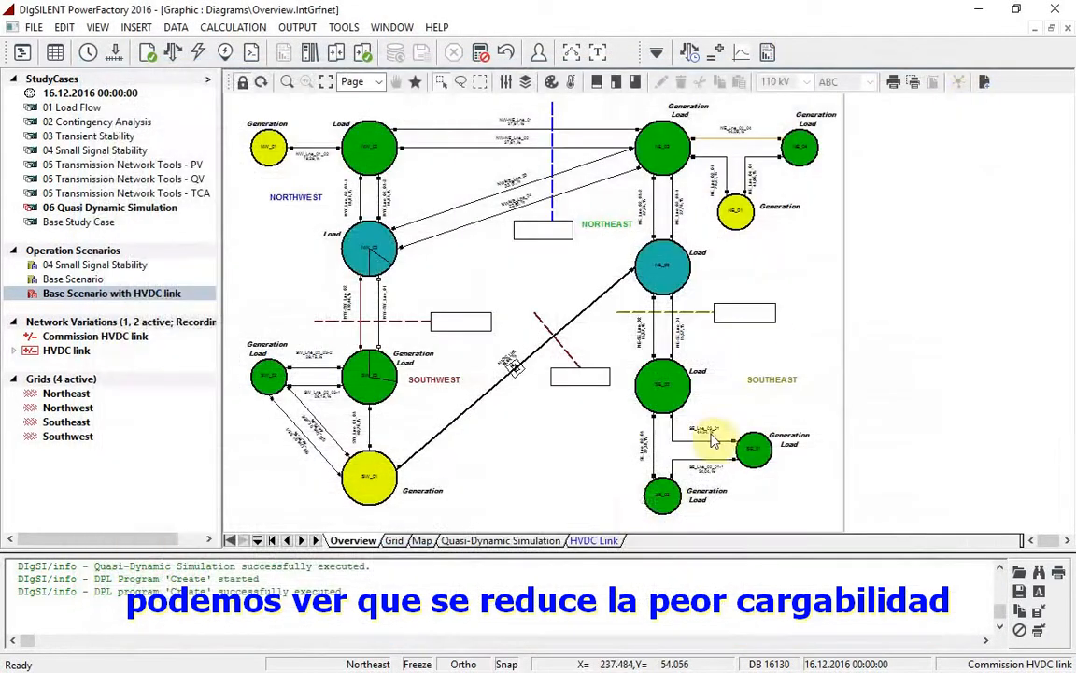
- Set the active power participation factor of HVDC Converter 2 to 1,5 in its load flow P-setpoint adaption
left_click(612, 539)
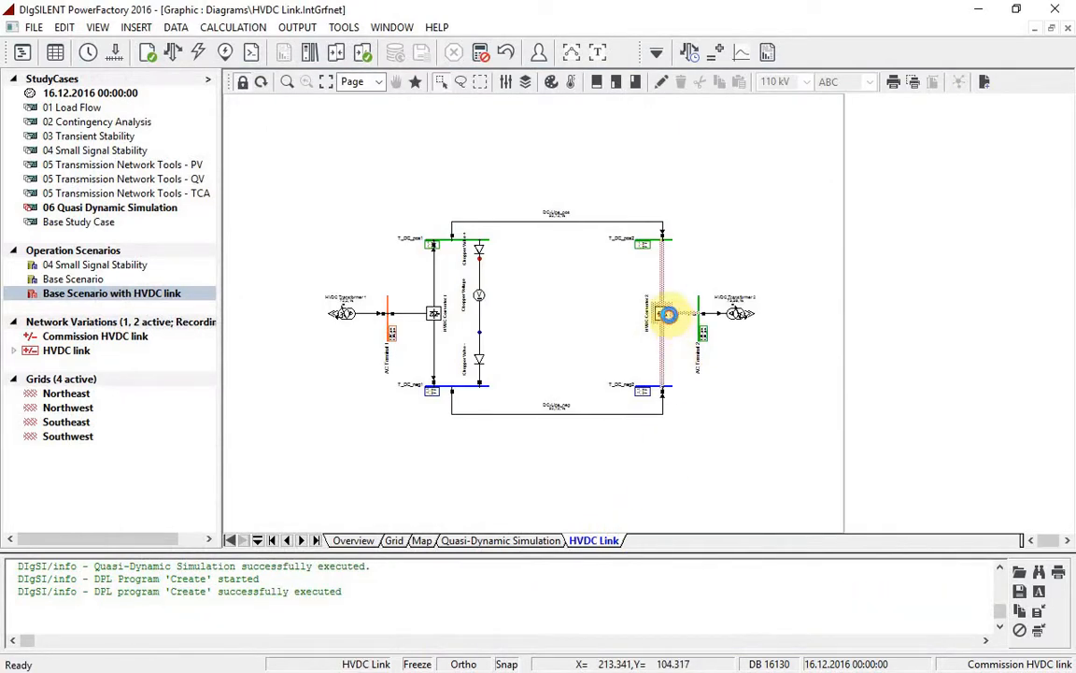
double_click(669, 320)
left_click(174, 147)
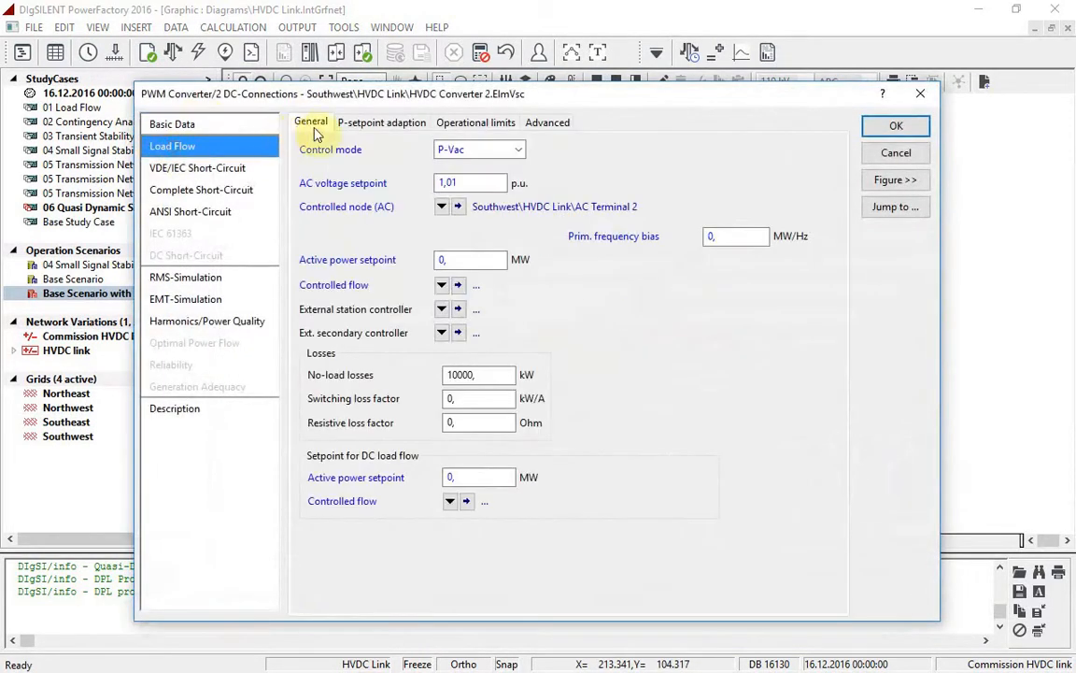
left_click(381, 124)
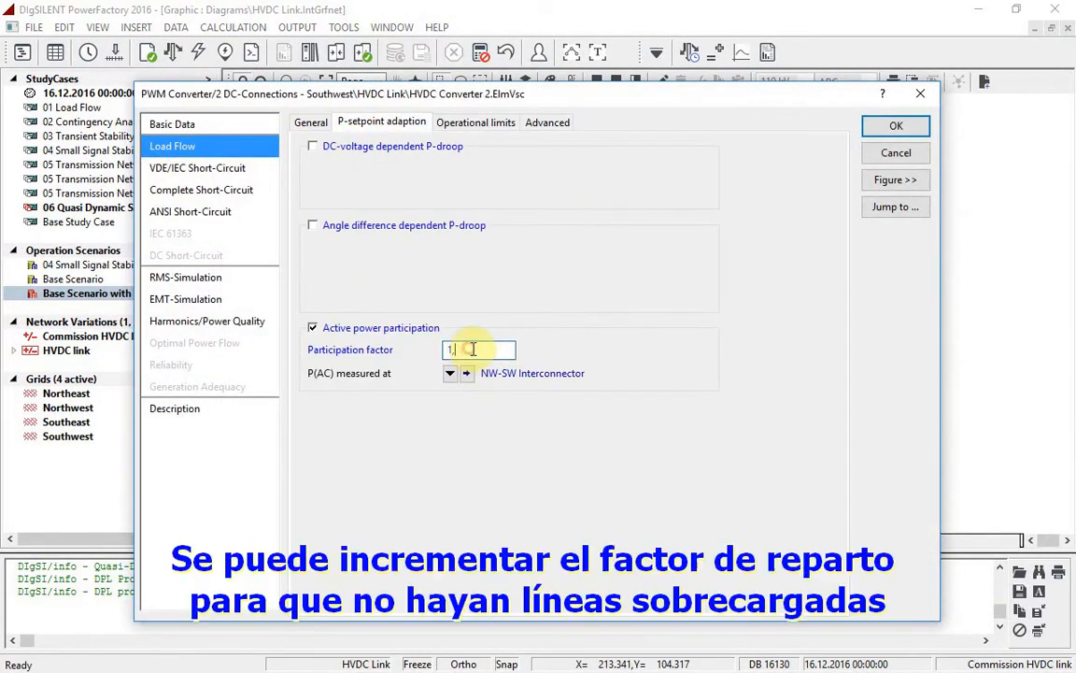
type("5")
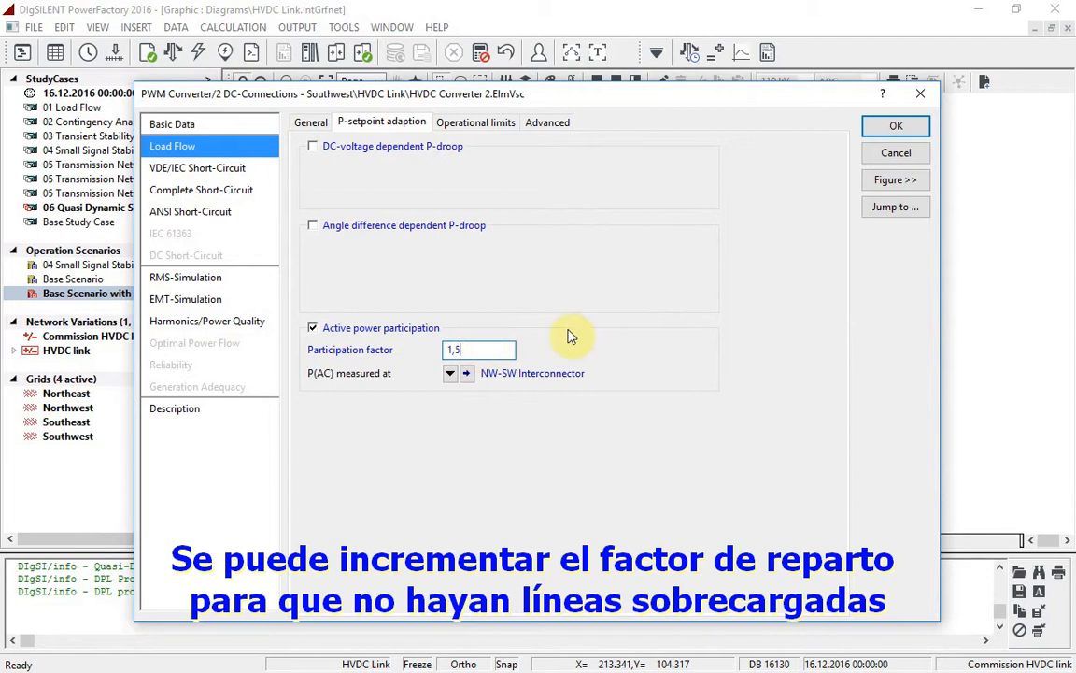
left_click(895, 128)
- Run the quasi-dynamic simulation for the complete day with the new participation factor and generate its Loading Ranges report
left_click(691, 52)
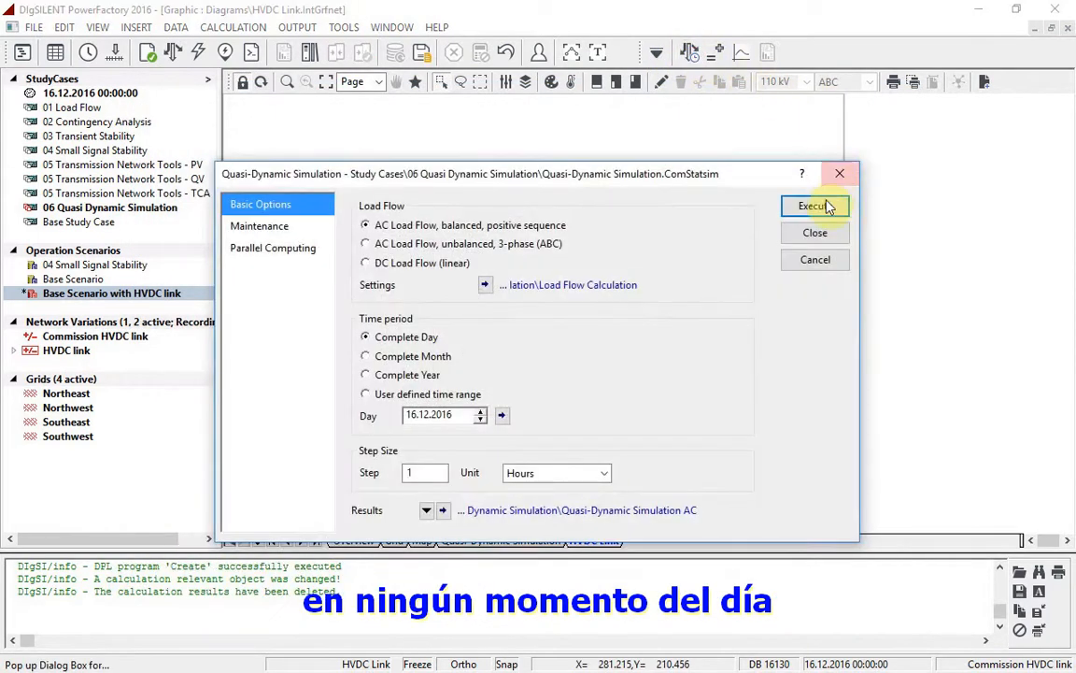
left_click(811, 207)
left_click(769, 55)
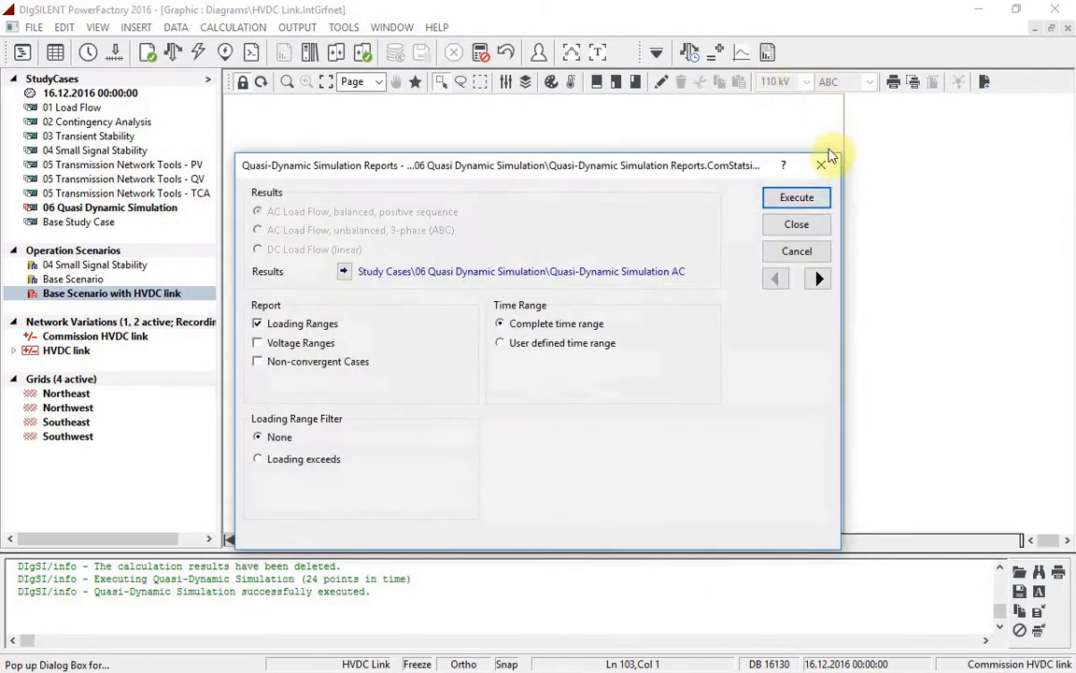
left_click(818, 196)
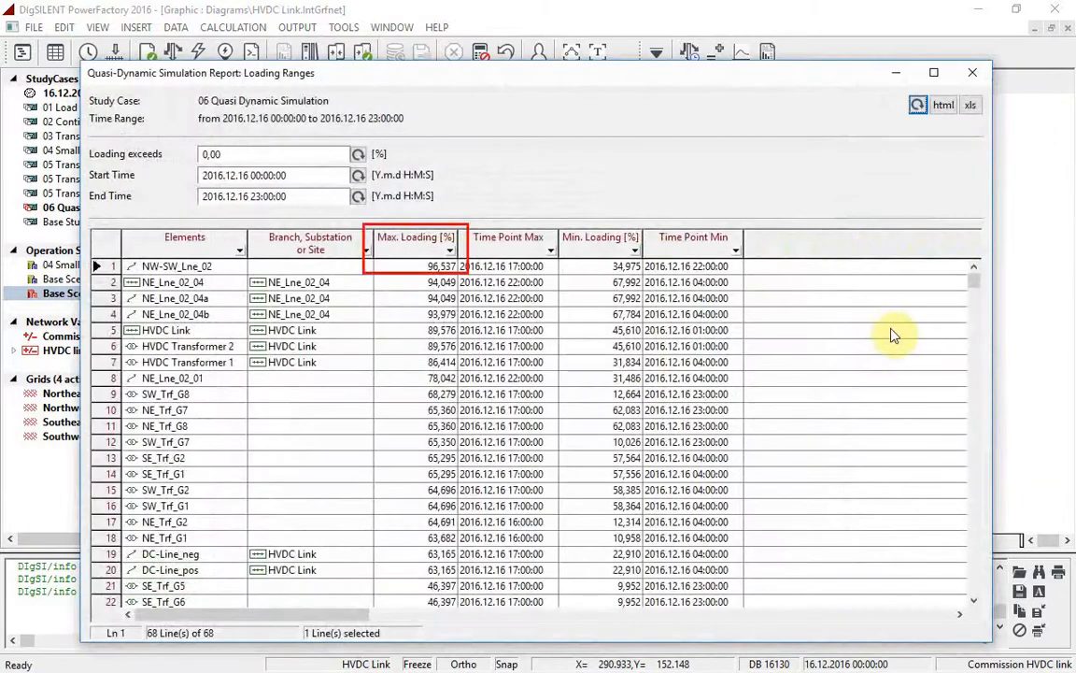